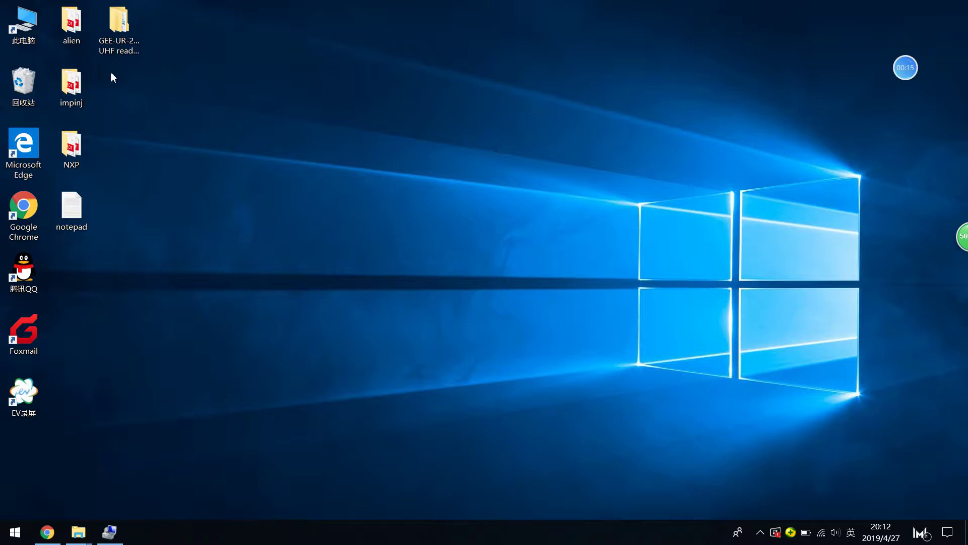
Step: Bring Chrome back to the front on the GEENFC GEE-UR-2000 USB UHF RFID reader page
left_click(111, 56)
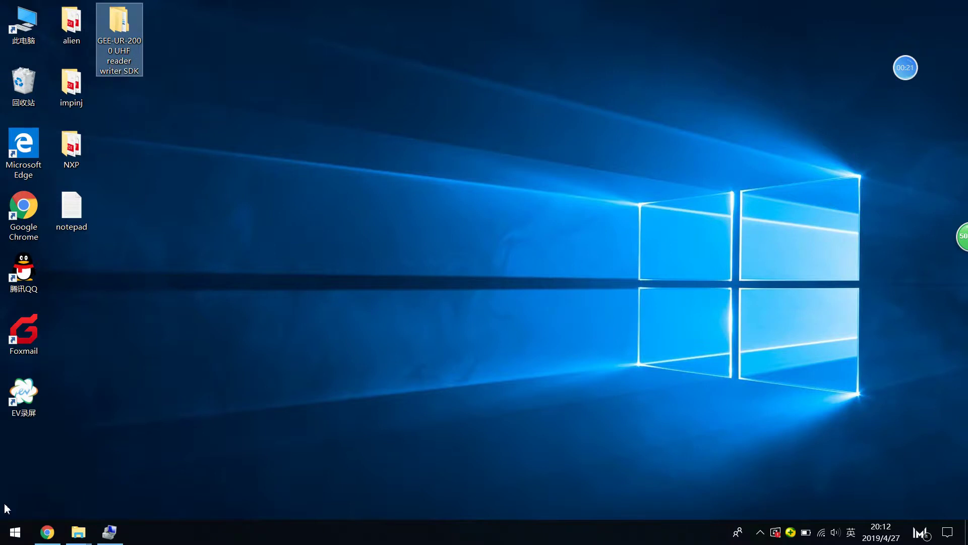
left_click(48, 534)
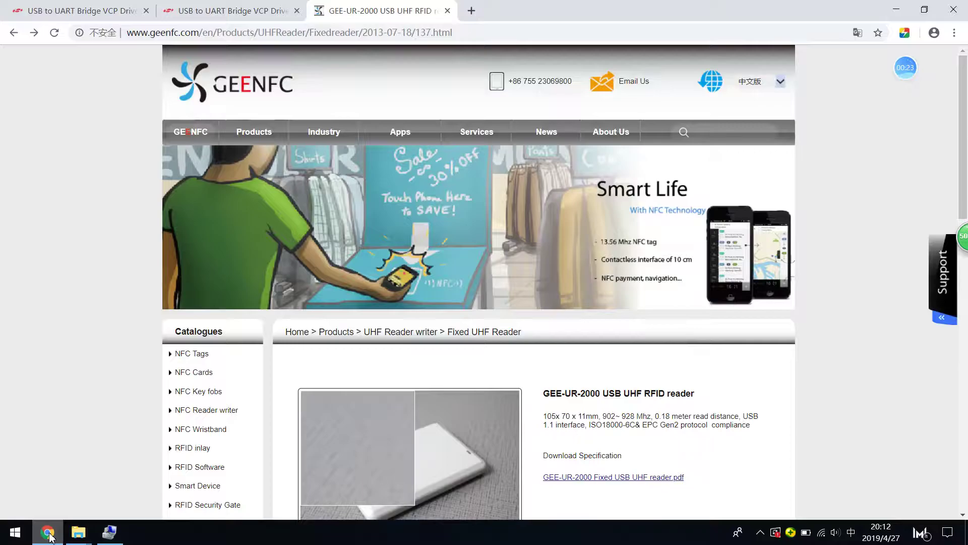
Step: Load the geenfc.com home page from the address bar
mouse_move(277, 132)
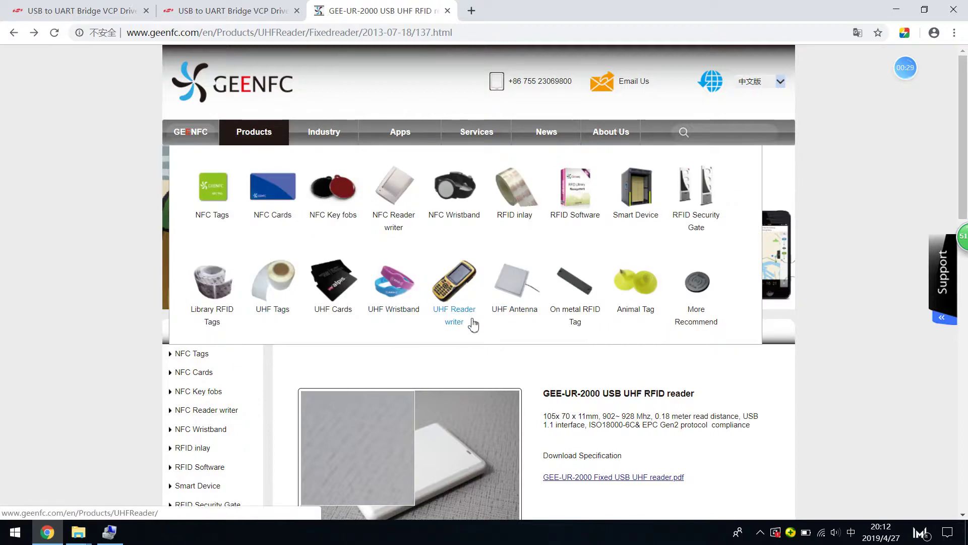
left_click(360, 32)
type("gee")
key("Return")
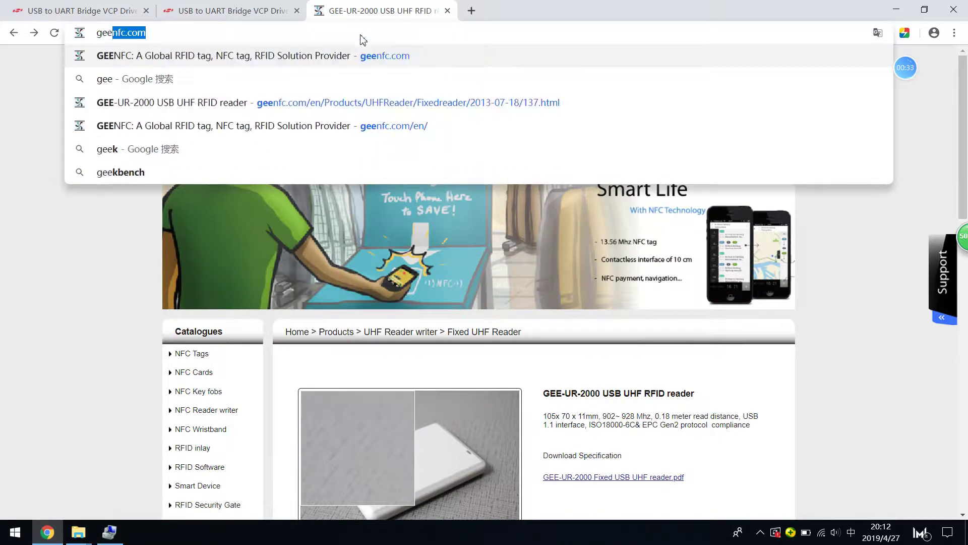
key("Return")
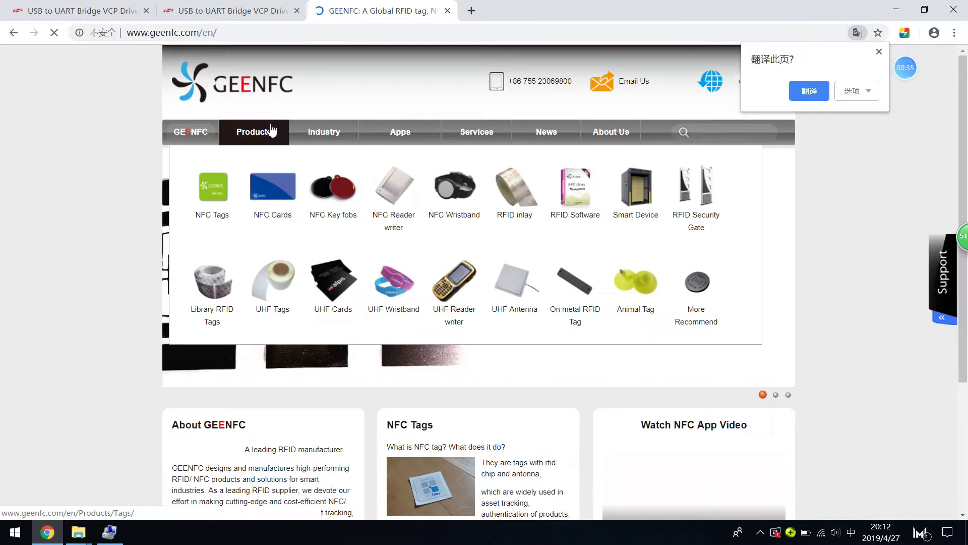
Step: Browse to the UHF Reader writer > Fixed UHF Reader product list
left_click(460, 318)
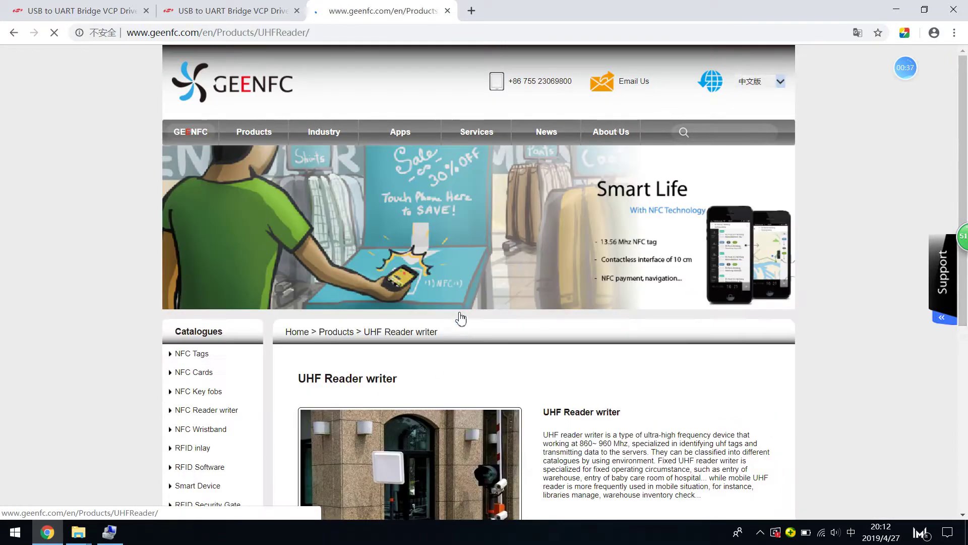
scroll(960, 301, "down", 4)
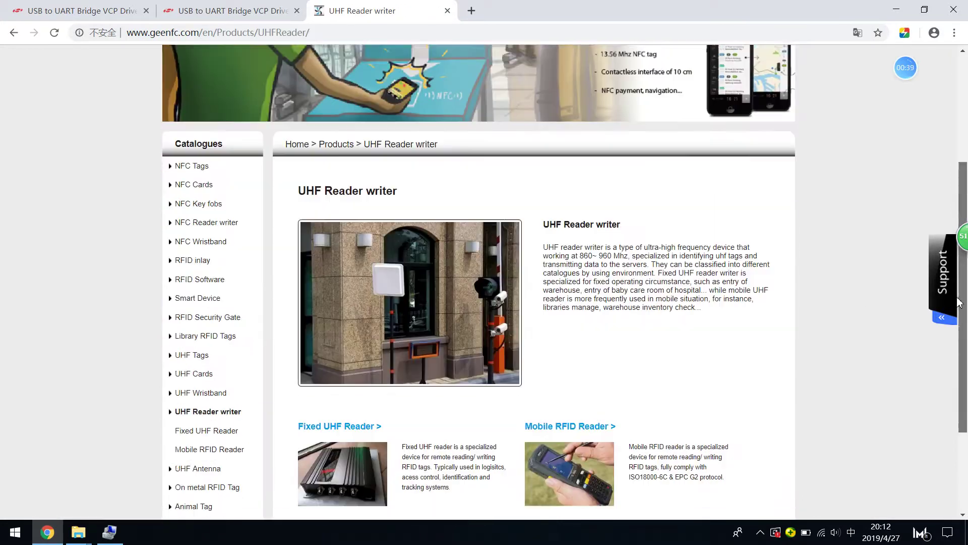
scroll(959, 301, "down", 1)
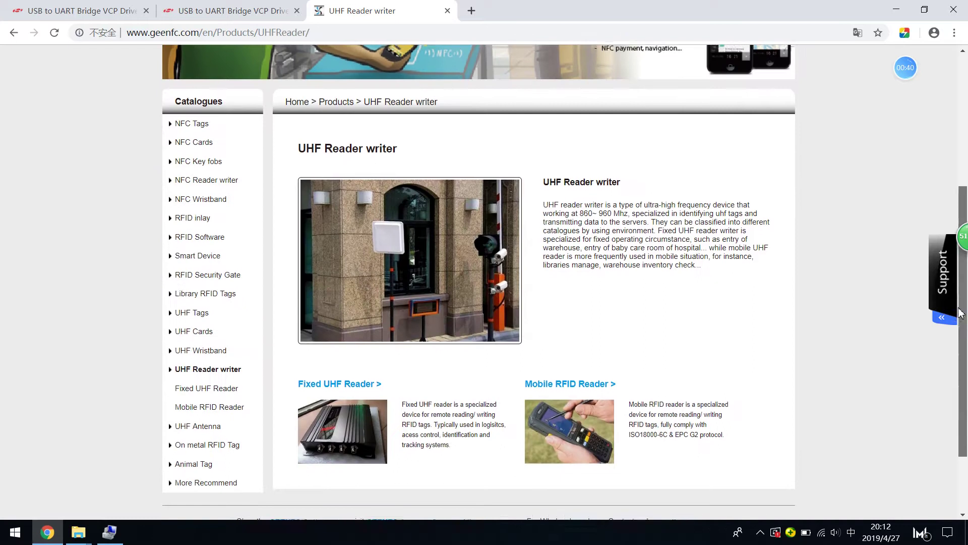
left_click(380, 385)
scroll(964, 178, "down", 2)
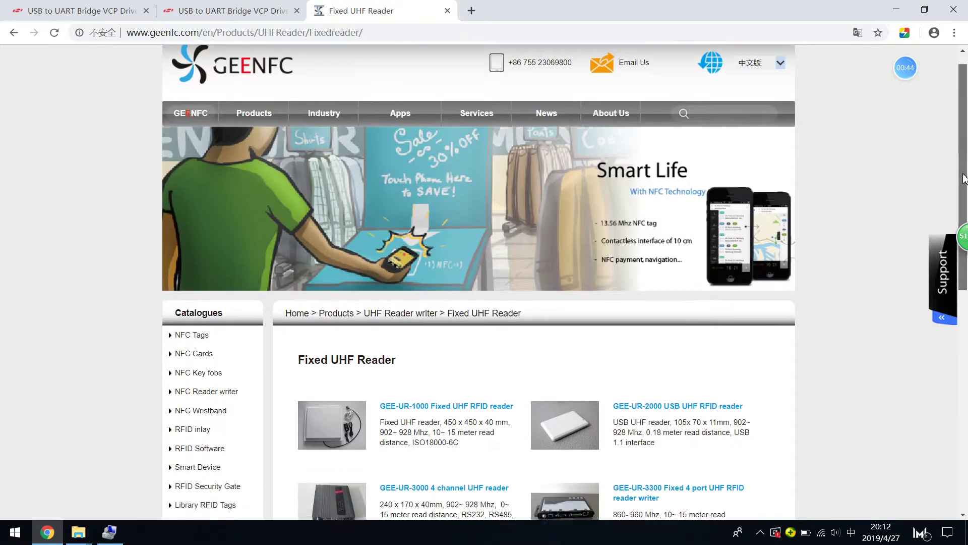
scroll(964, 178, "down", 2)
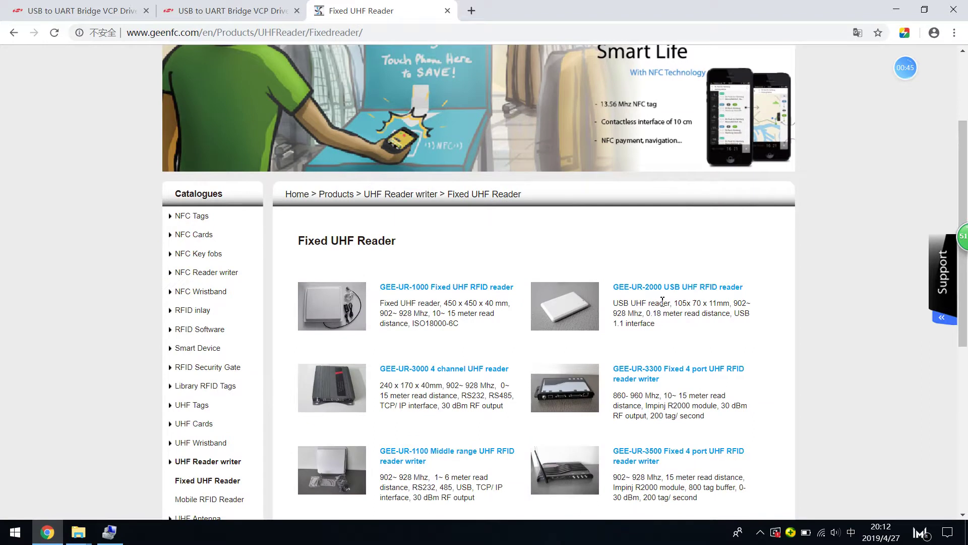
Step: On the GEE-UR-2000 page's Support tab, open SDK.rar in Google Drive
left_click(678, 287)
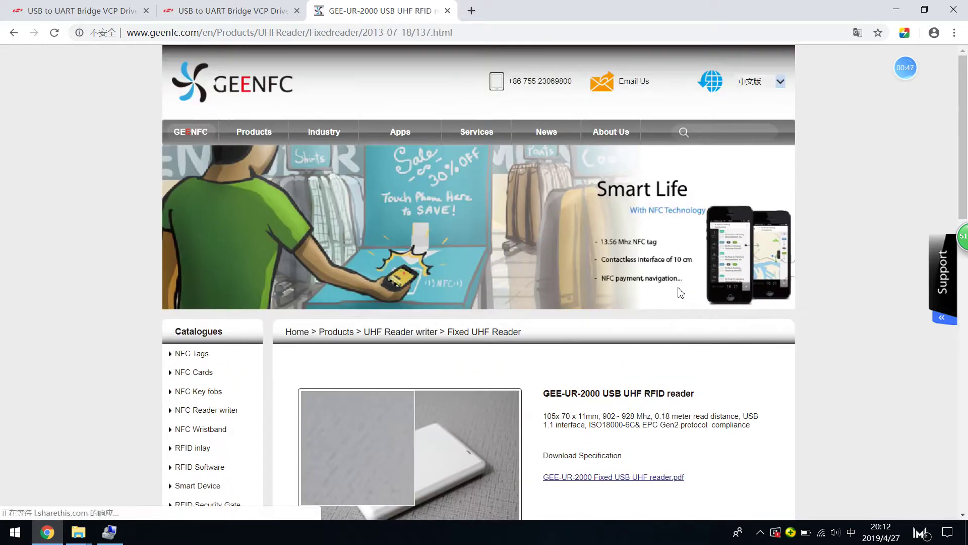
scroll(965, 185, "down", 8)
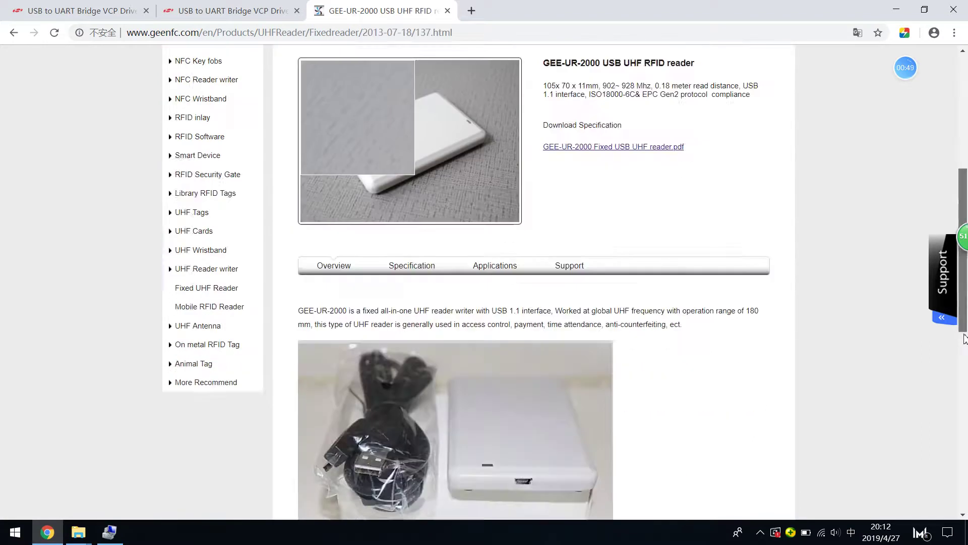
left_click(578, 115)
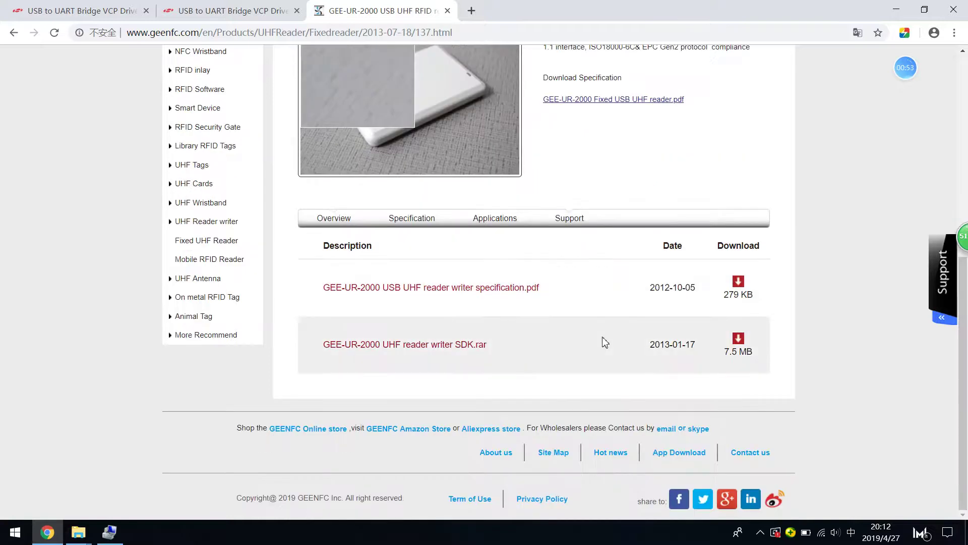
left_click(737, 345)
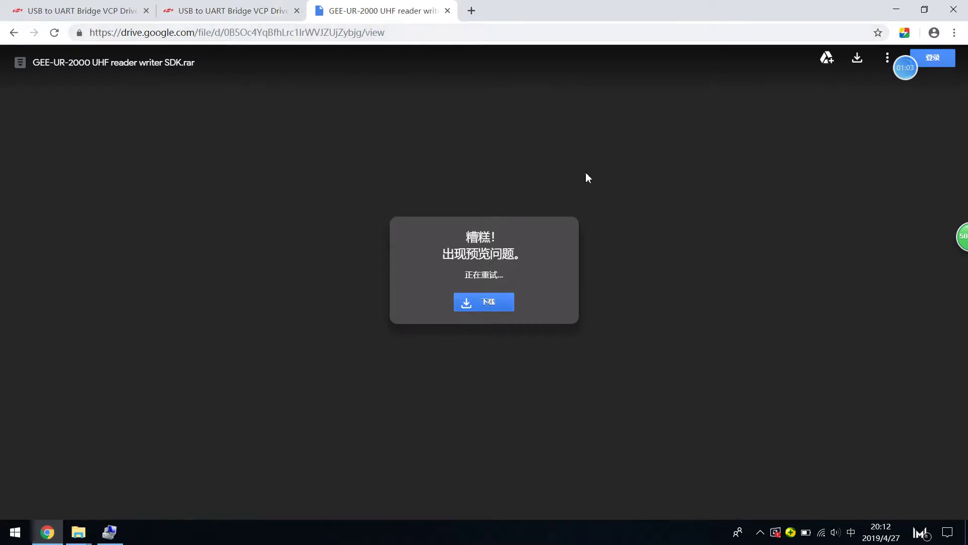
Step: Minimize Chrome and open the desktop GEE-UR-2000 SDK folder in File Explorer
left_click(890, 12)
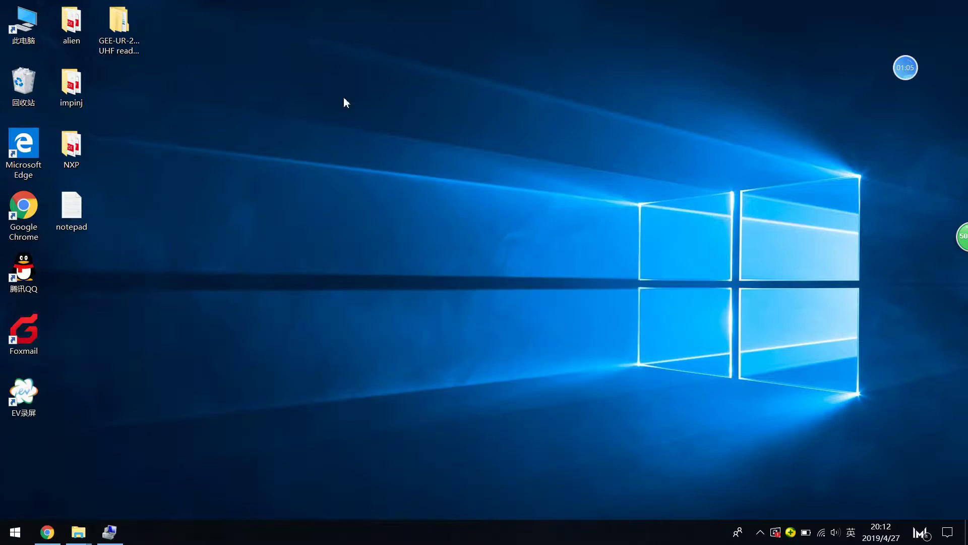
left_click(141, 23)
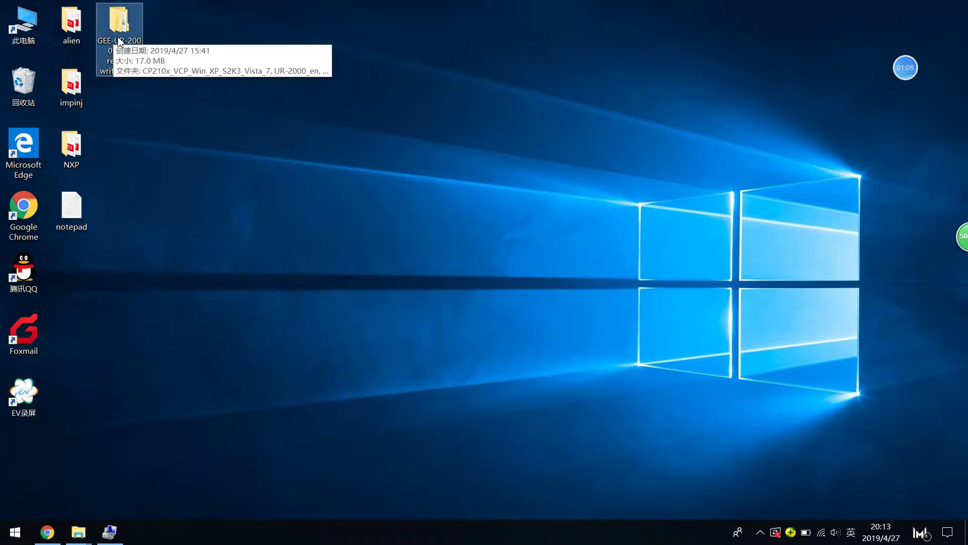
double_click(120, 36)
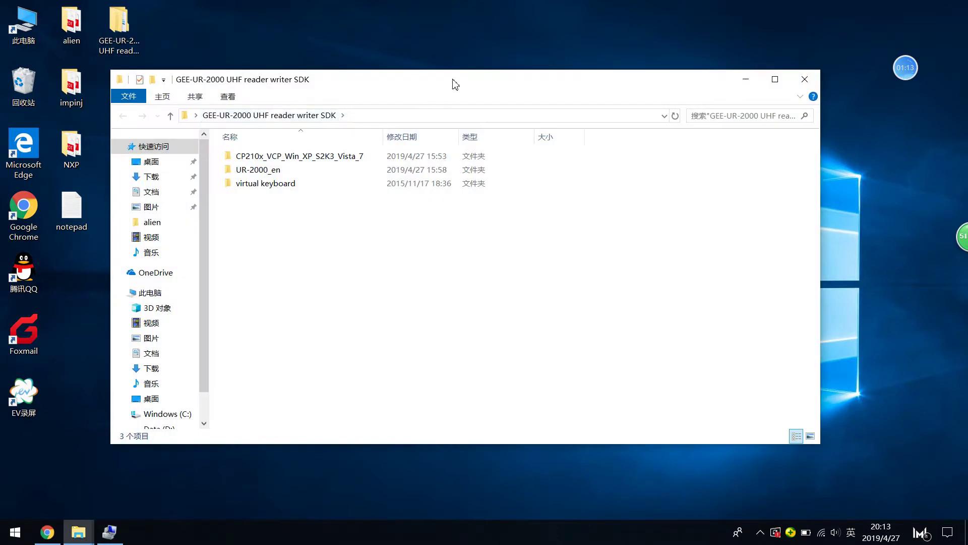
left_click_drag(453, 82, 439, 69)
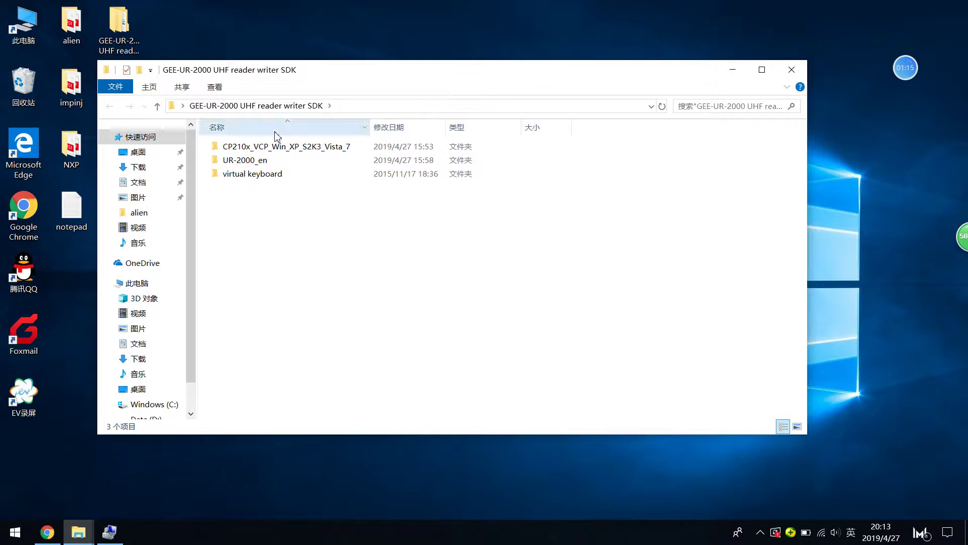
Step: Select each subfolder in turn: CP210x_VCP_Win_XP_S2K3_Vista_7, UR-2000_en and virtual keyboard
left_click(270, 146)
left_click(265, 161)
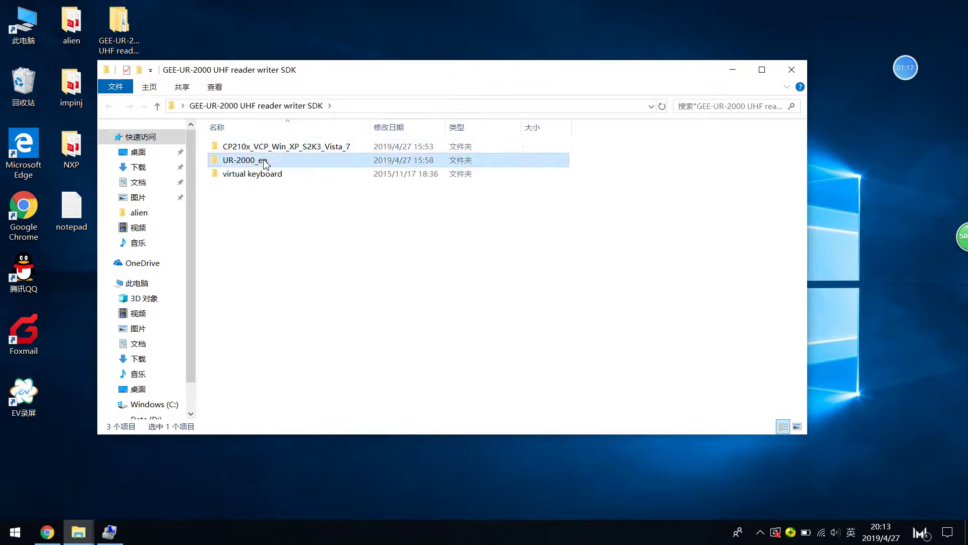
left_click(264, 175)
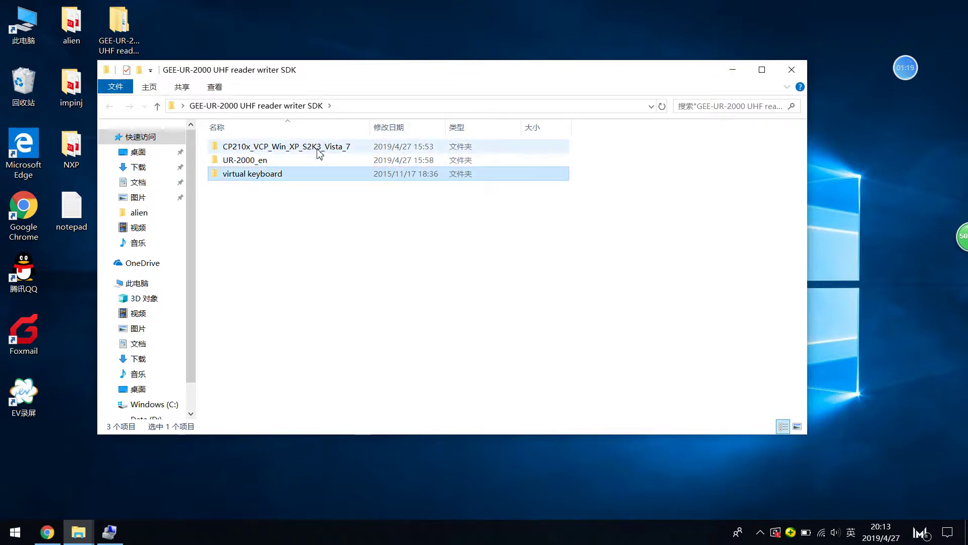
left_click(302, 151)
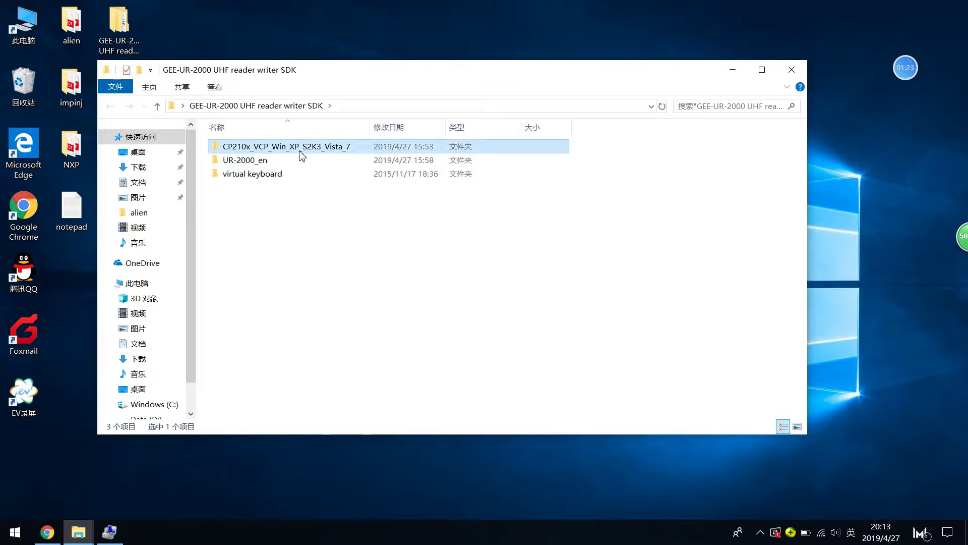
left_click(283, 161)
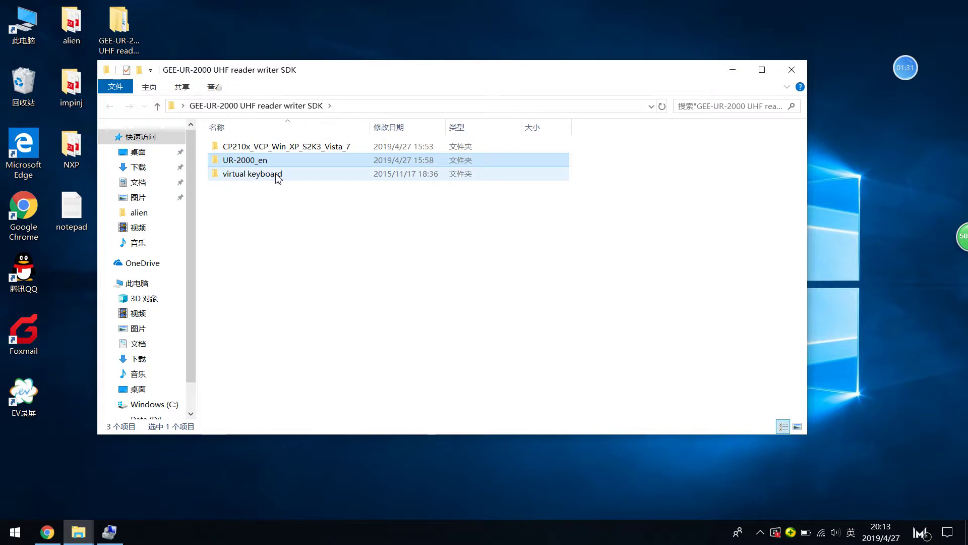
left_click(277, 177)
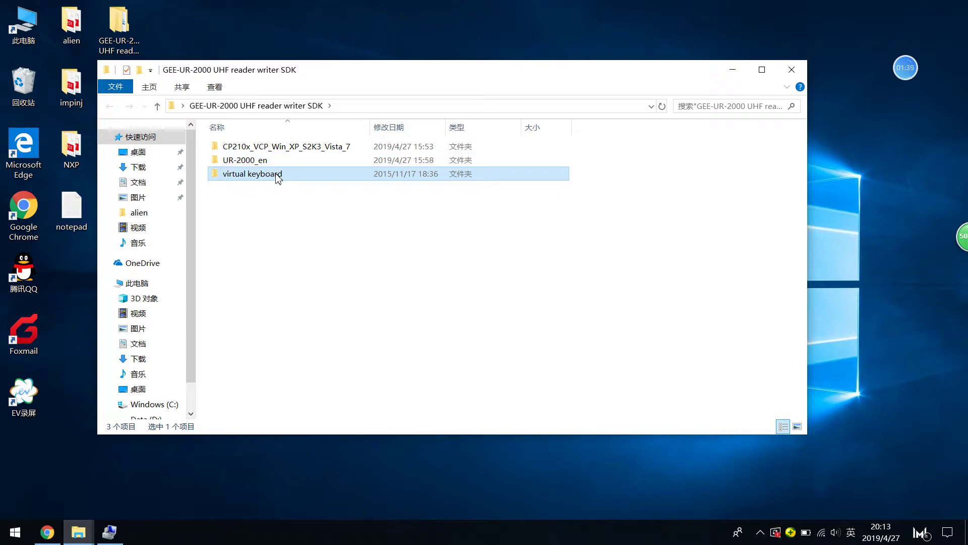
left_click(275, 222)
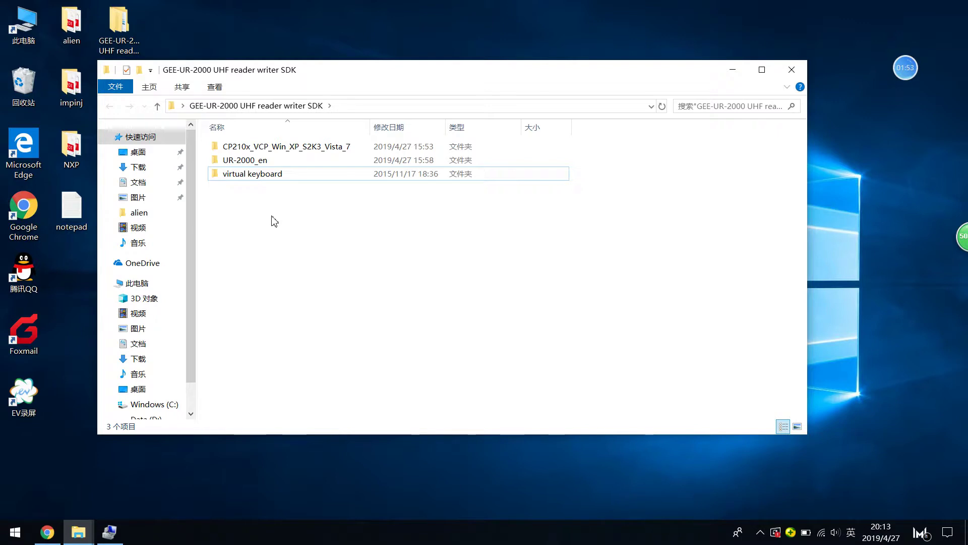
left_click(273, 177)
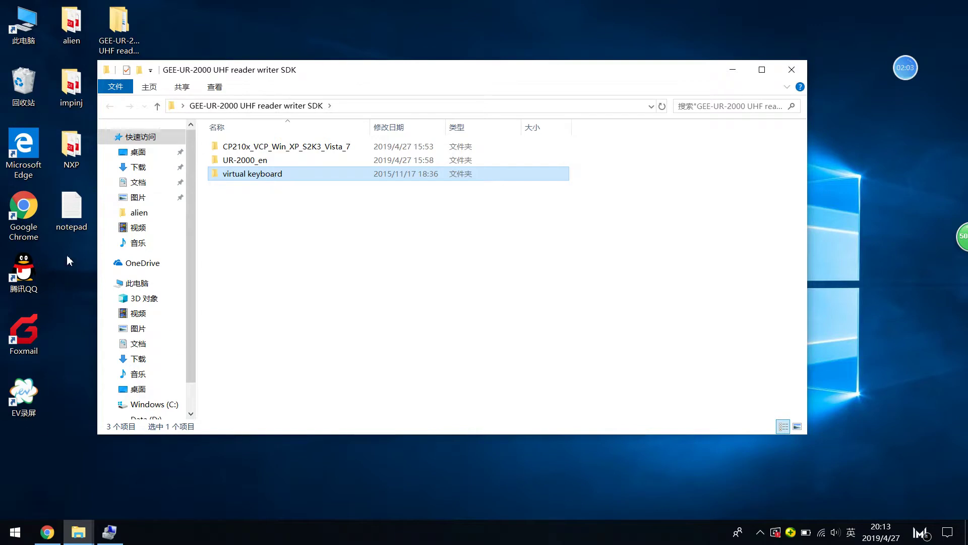
Step: Open the desktop notepad file, jot three numbers on separate lines, then minimize it
double_click(61, 225)
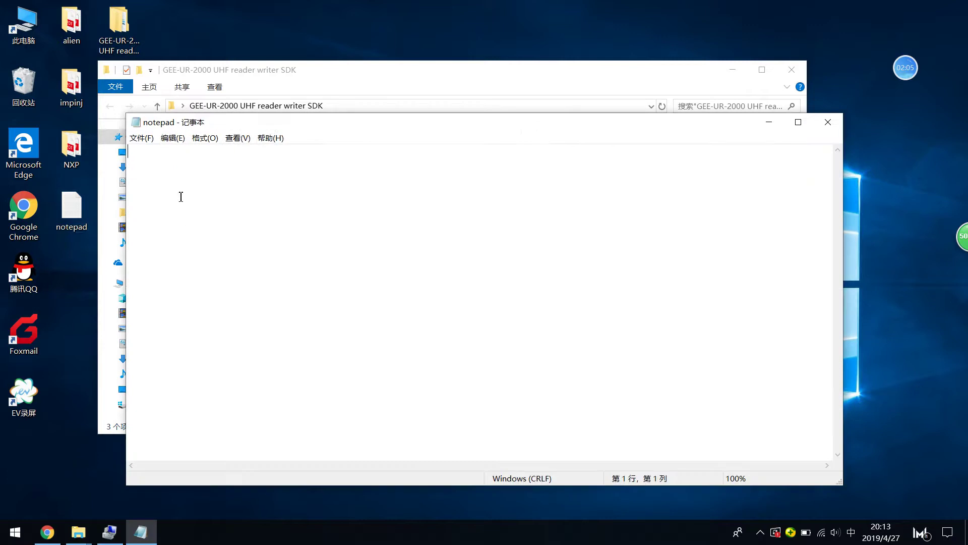
left_click_drag(269, 127, 350, 203)
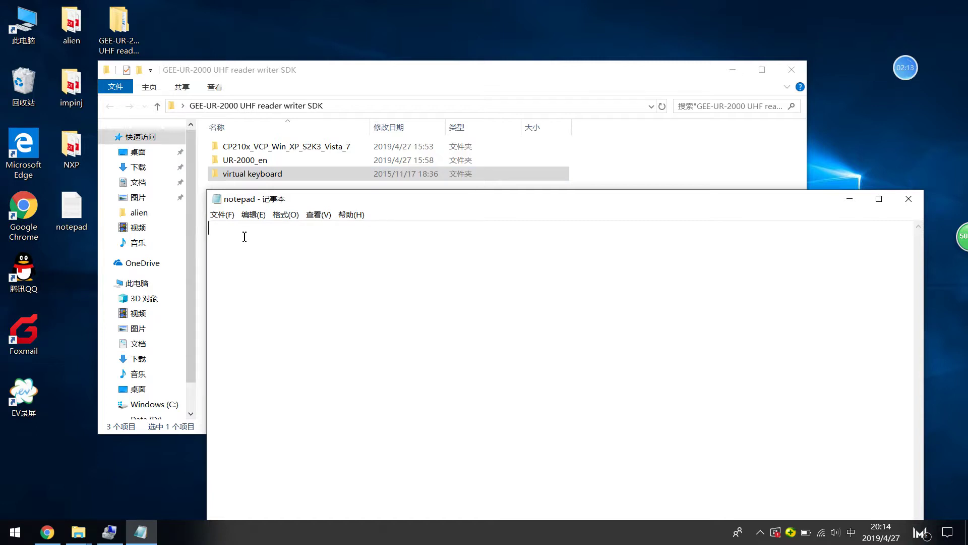
key("Return")
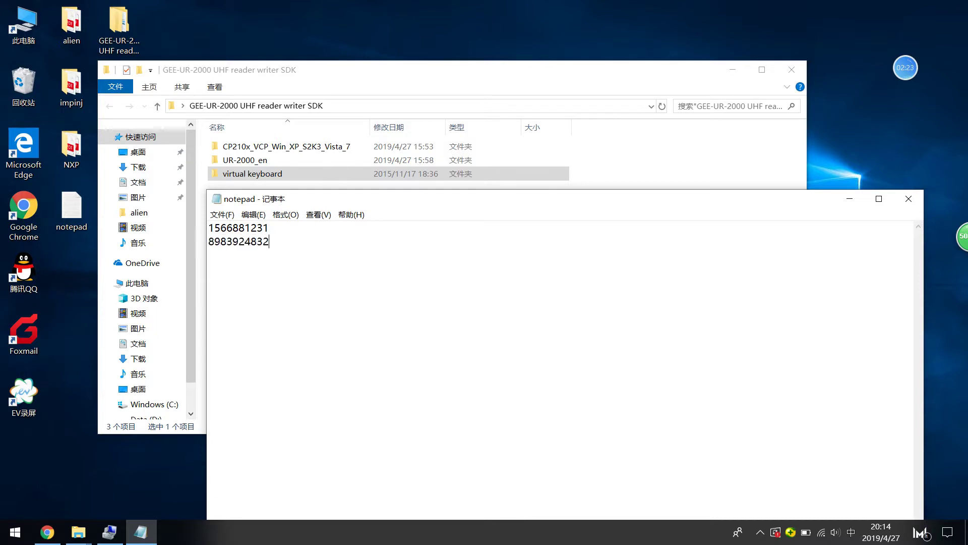
key("Return")
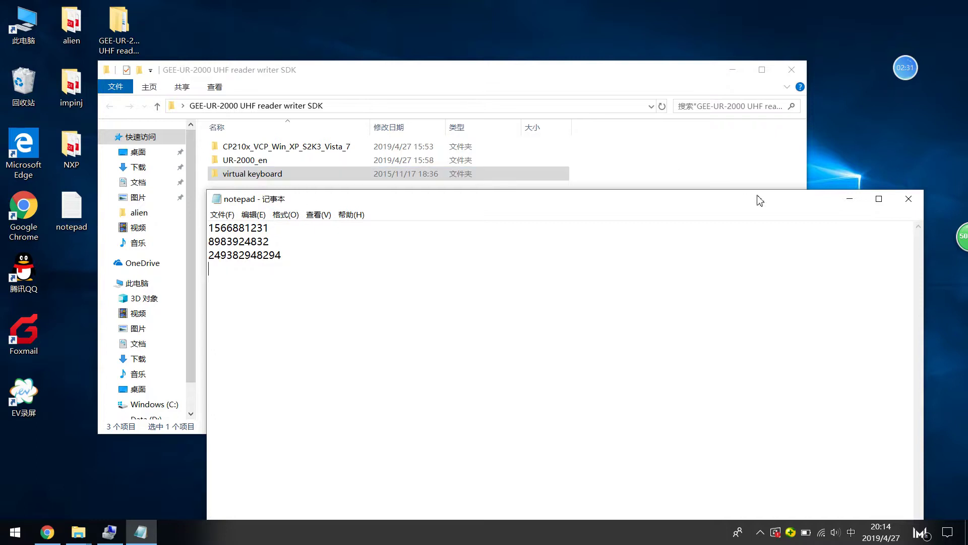
left_click(848, 201)
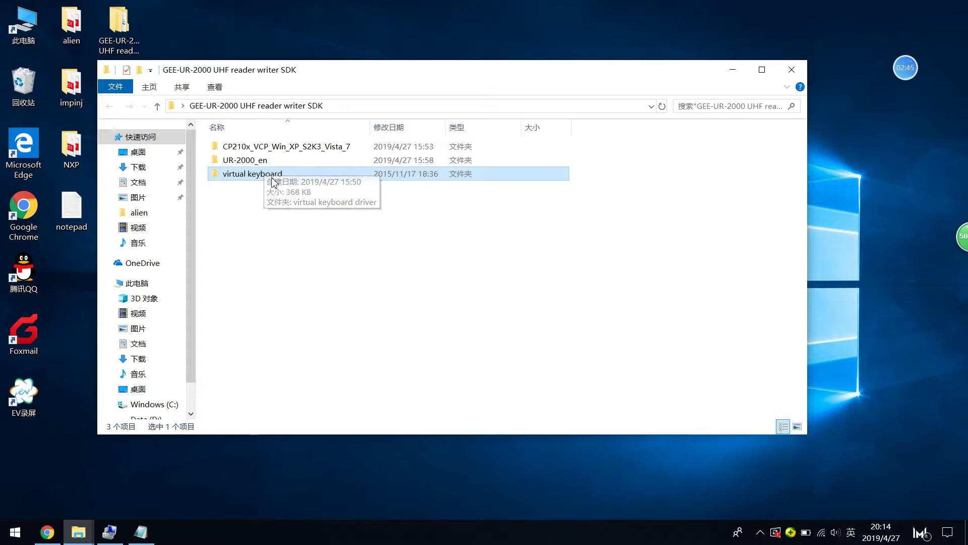
Step: Look over the UR-2000_en and virtual keyboard subfolders in the SDK folder
left_click(278, 161)
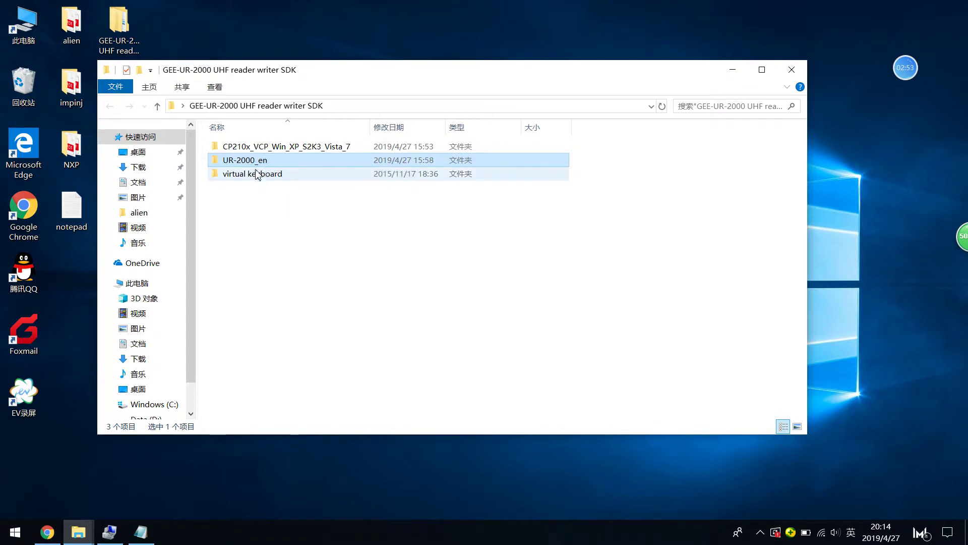
left_click(275, 173)
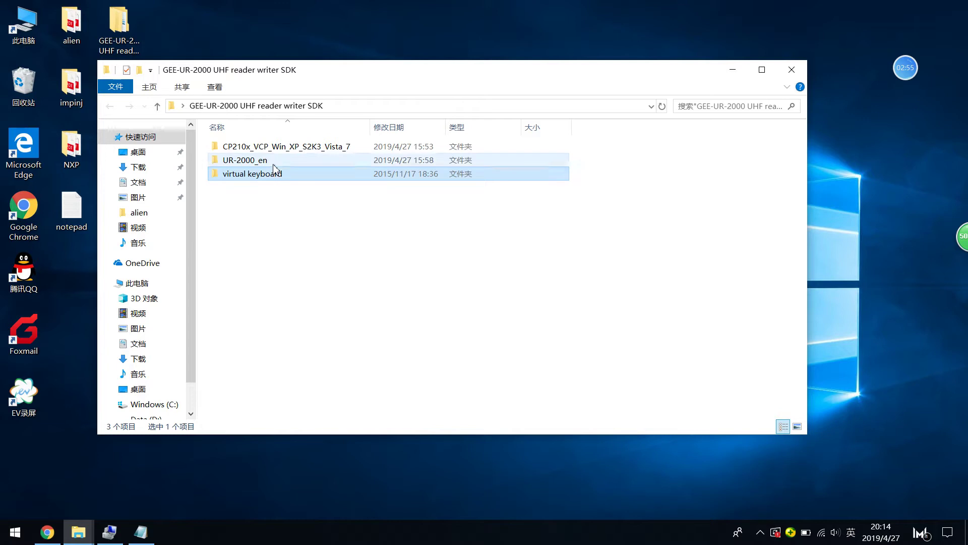
left_click(275, 164)
left_click(273, 180)
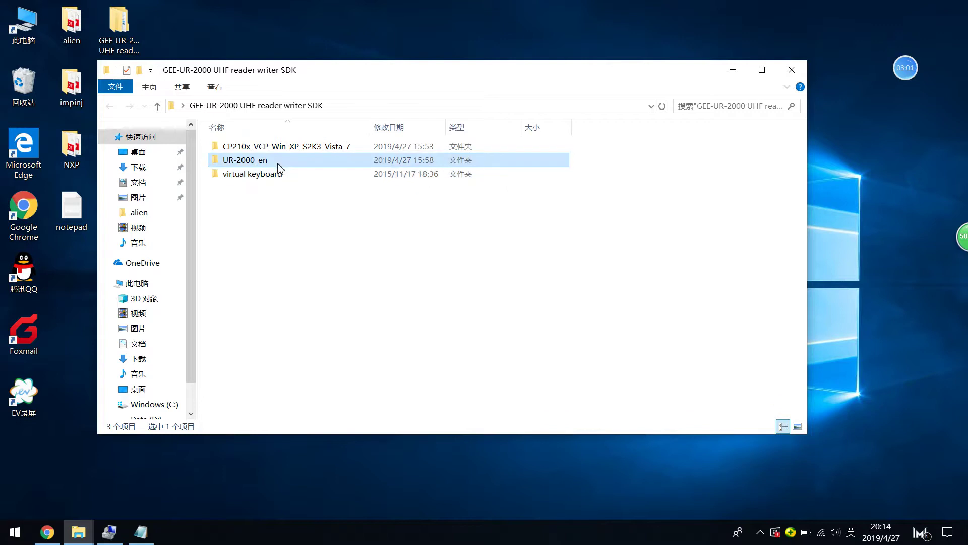
left_click(278, 173)
left_click(275, 162)
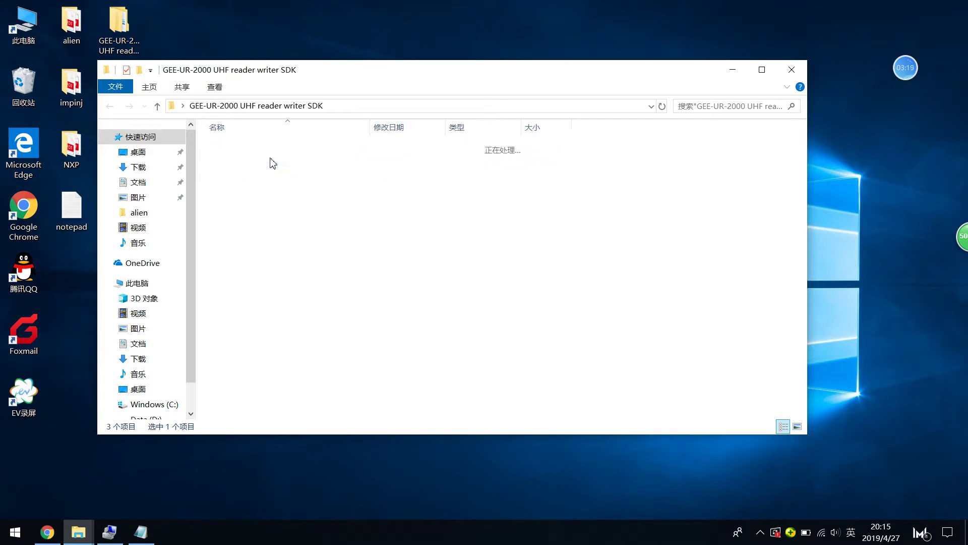
Step: Maximize Explorer, return to the SDK folder, and open CP210x_VCP_Win_XP_S2K3_Vista_7
left_click(762, 70)
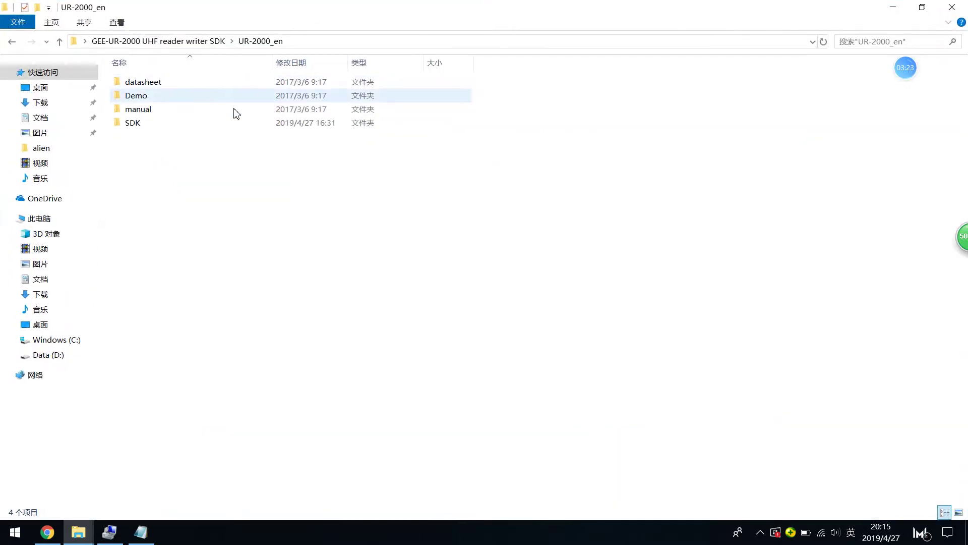
left_click(218, 42)
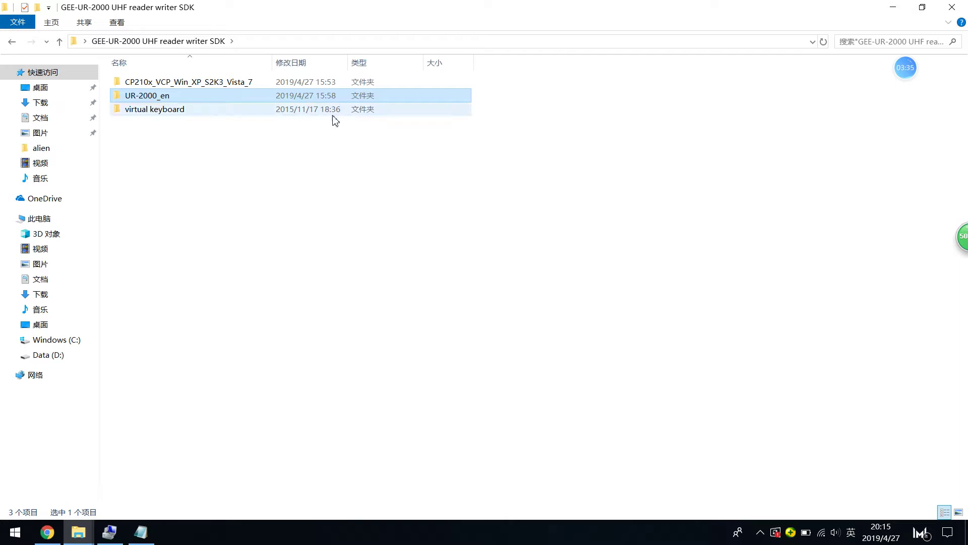
left_click(271, 84)
double_click(270, 85)
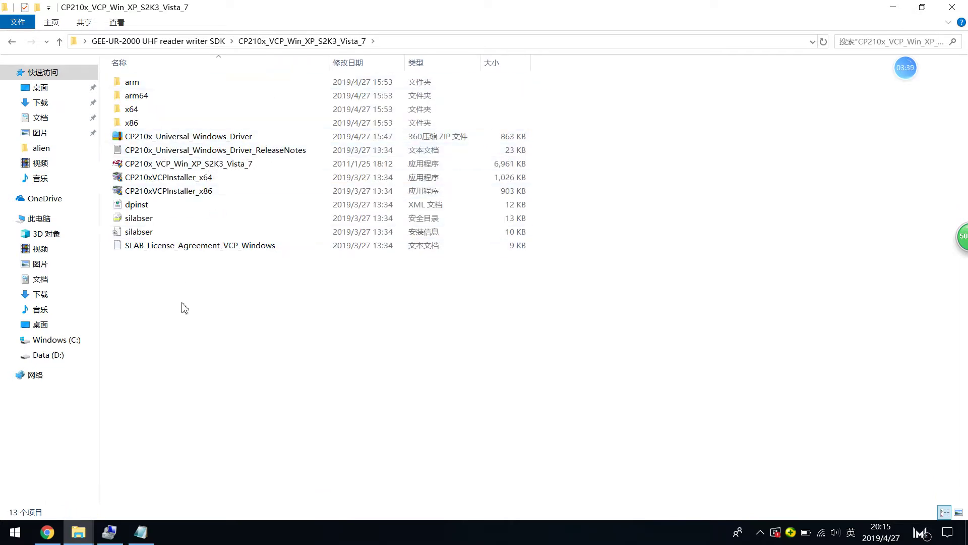
Step: Switch to Chrome and view the Silicon Labs CP210x driver tab
left_click(47, 532)
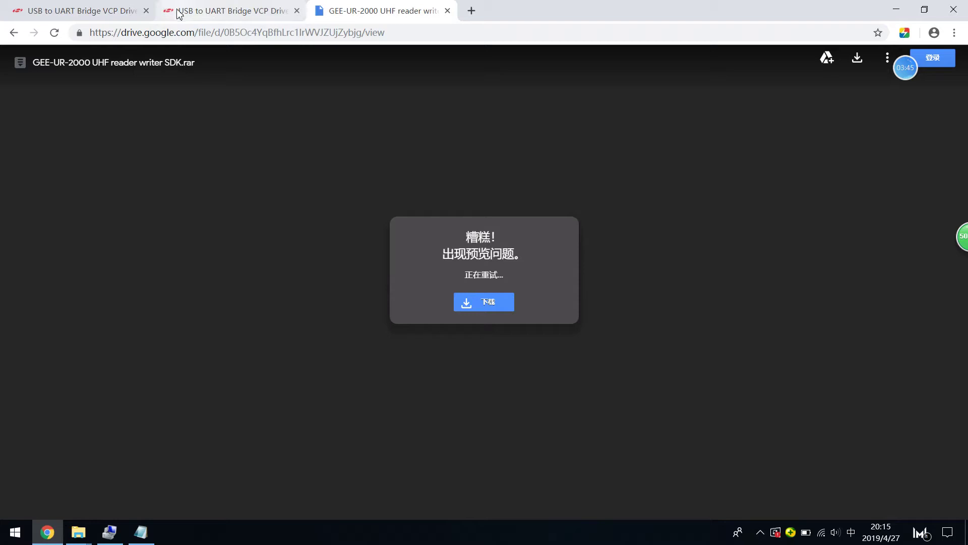
left_click(254, 37)
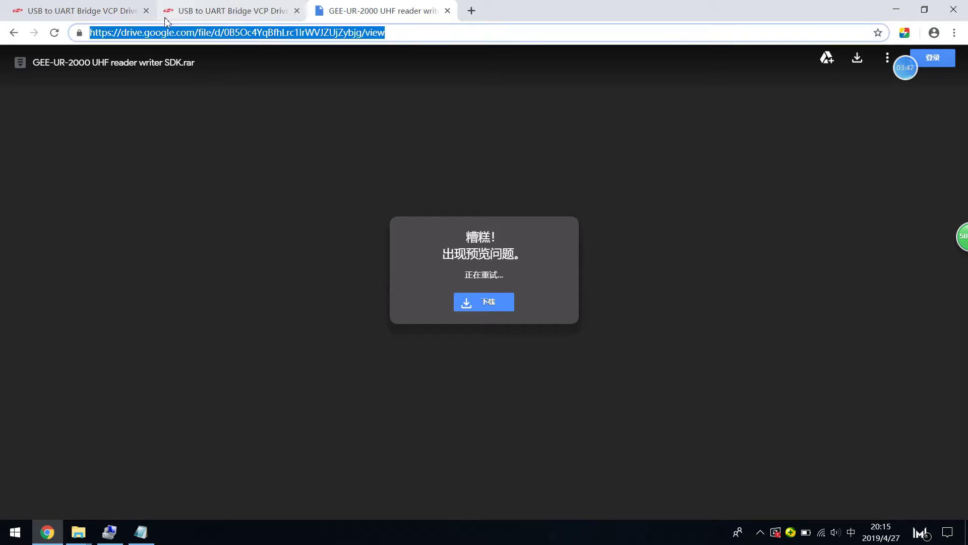
left_click(131, 11)
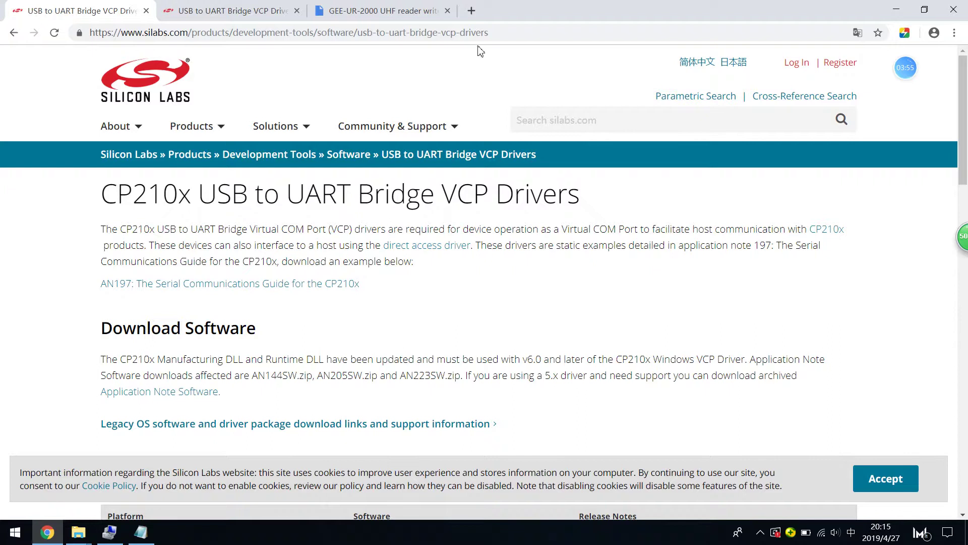
Step: In a new tab, go to google.com.hk and search for cp210x
left_click(470, 11)
type("g")
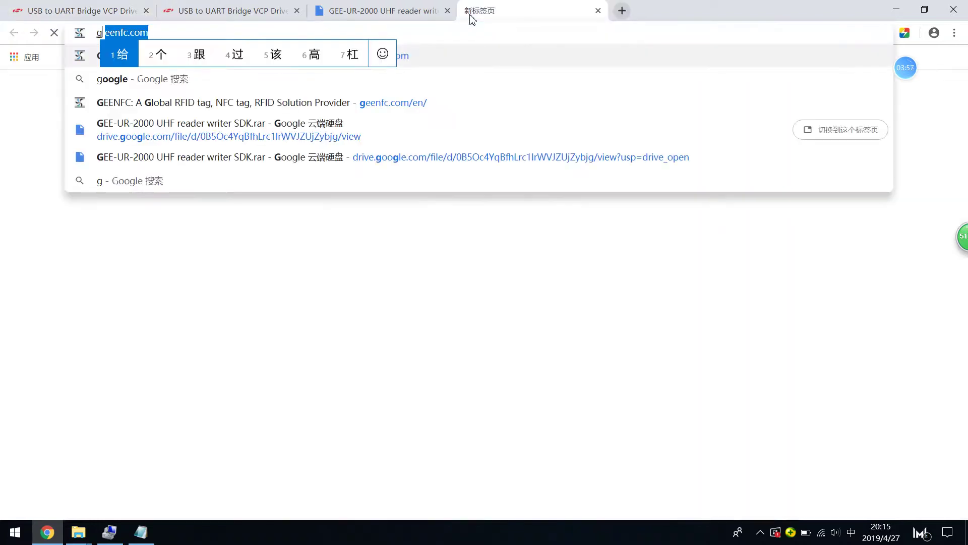
type("oogle")
key("Return")
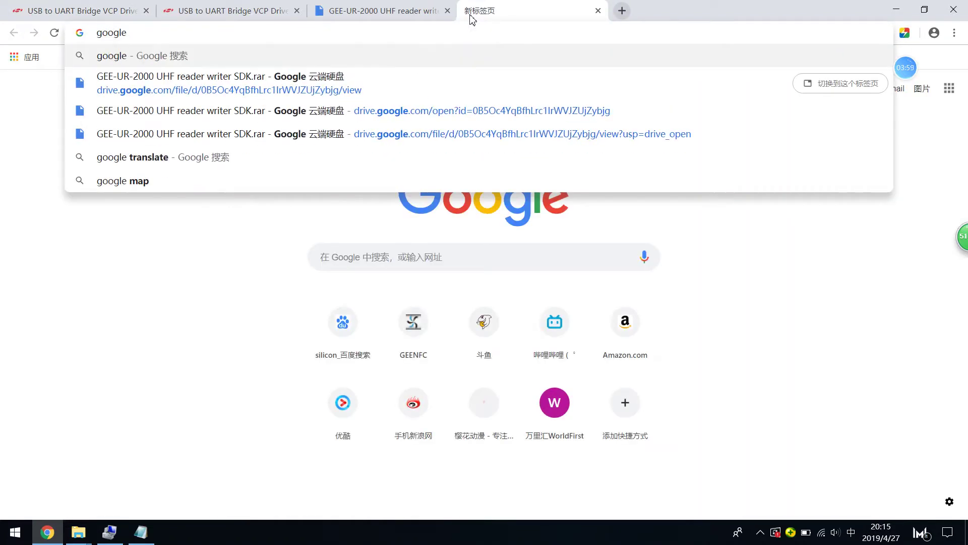
type("。com")
key("BackSpace")
key("BackSpace")
key("BackSpace")
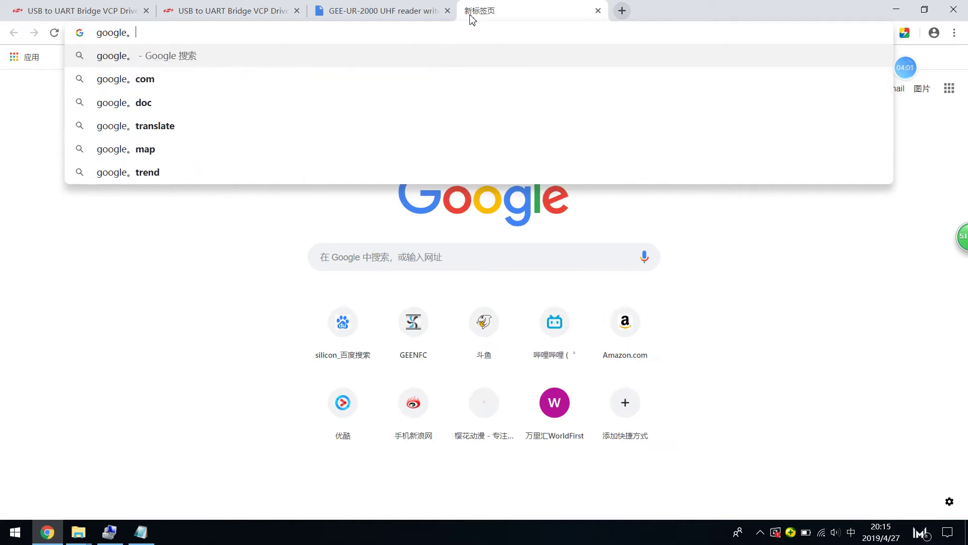
key("BackSpace")
type("com")
key("BackSpace")
key("BackSpace")
key("shift")
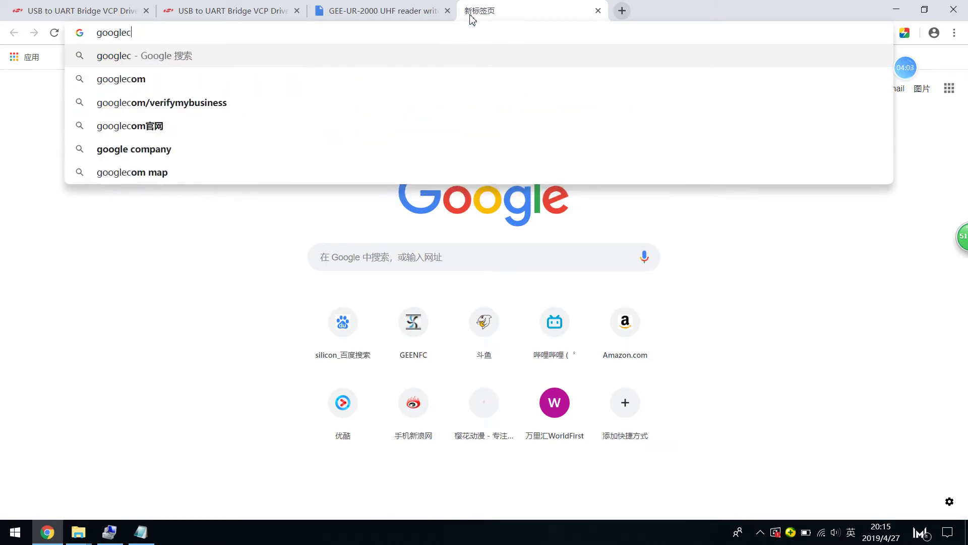
key("BackSpace")
type(".com.hk/?gws_rd=ssl")
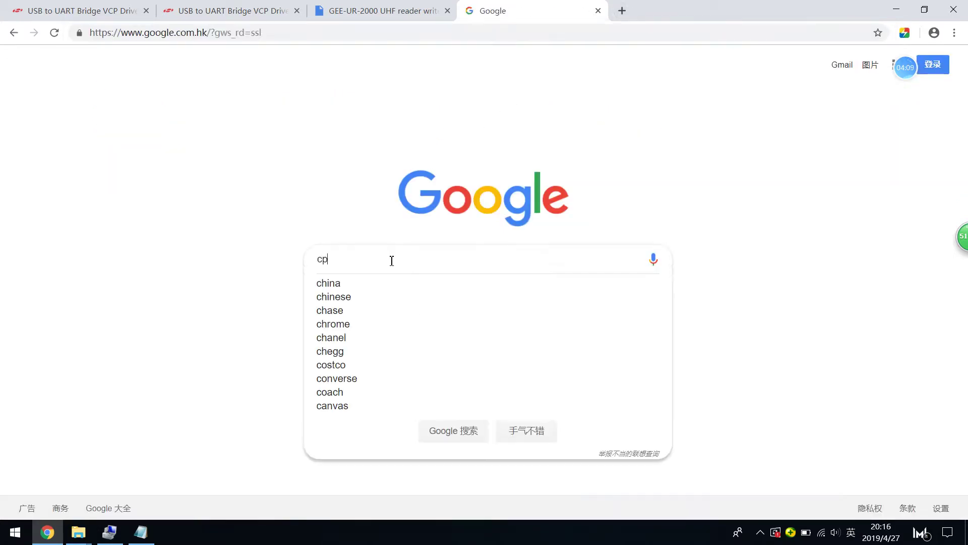
type("0x")
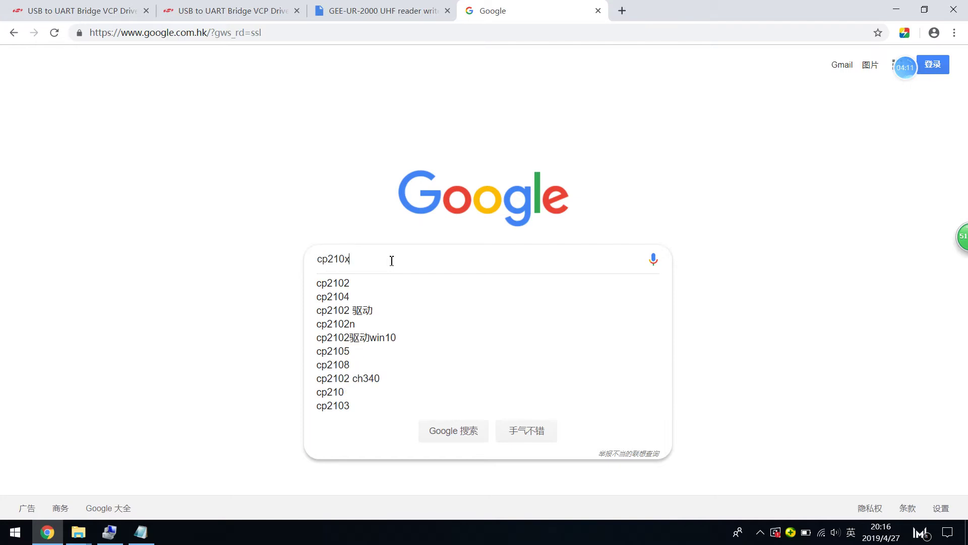
key("Return")
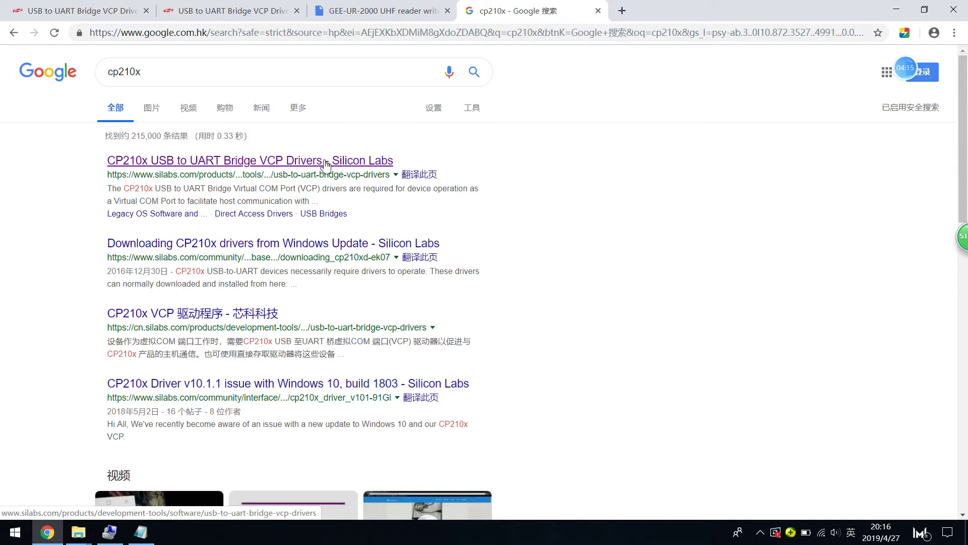
Step: Open the Silicon Labs CP210x VCP Drivers result, dismiss translation, and scroll through the download tables
left_click(337, 160)
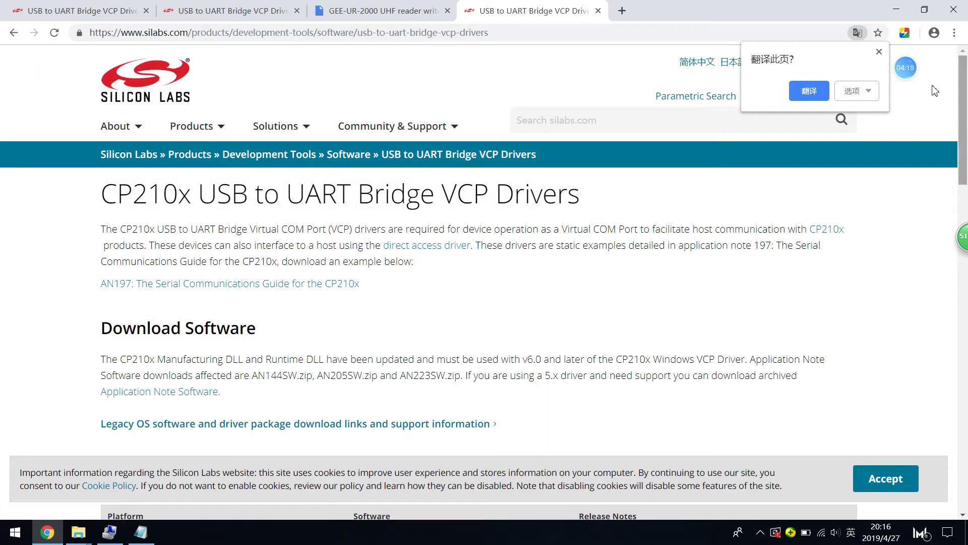
left_click(881, 52)
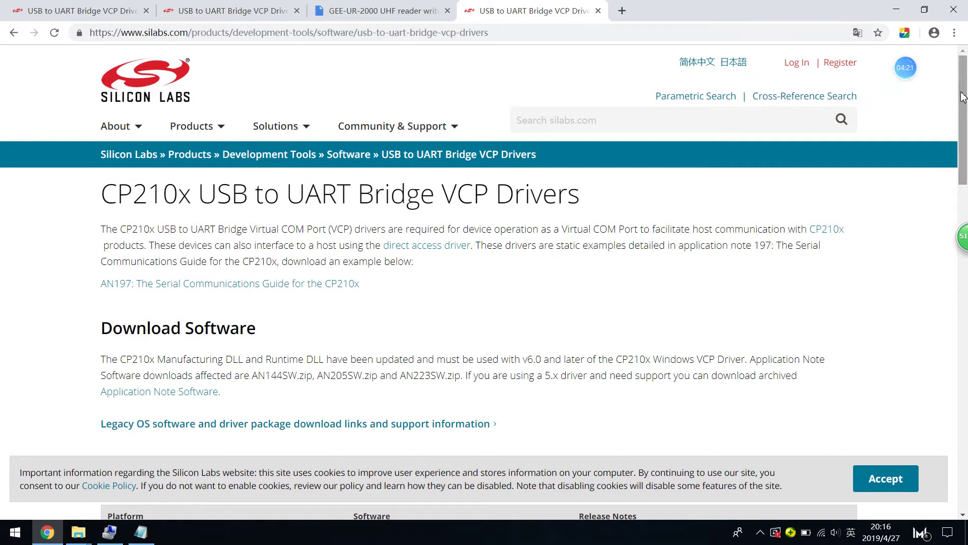
left_click_drag(963, 96, 966, 206)
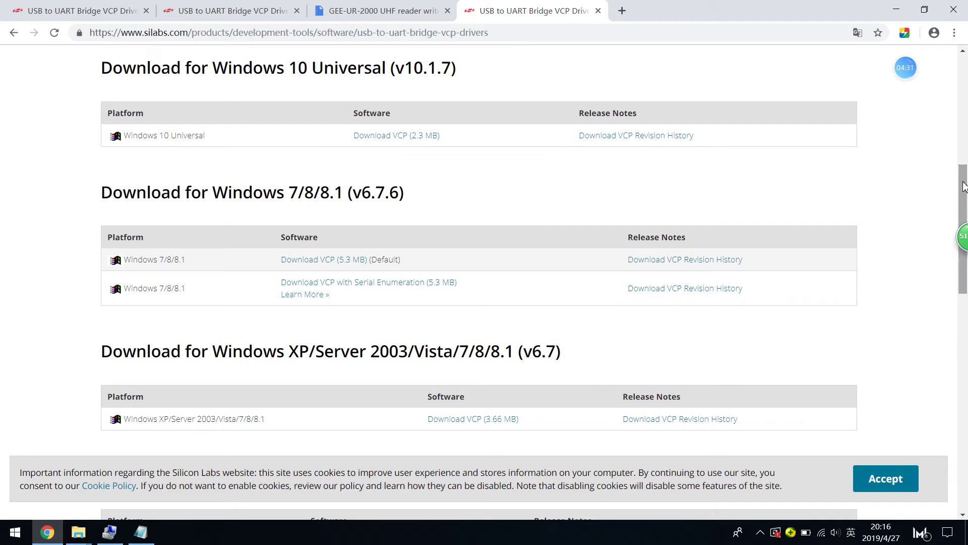
left_click_drag(967, 174, 960, 351)
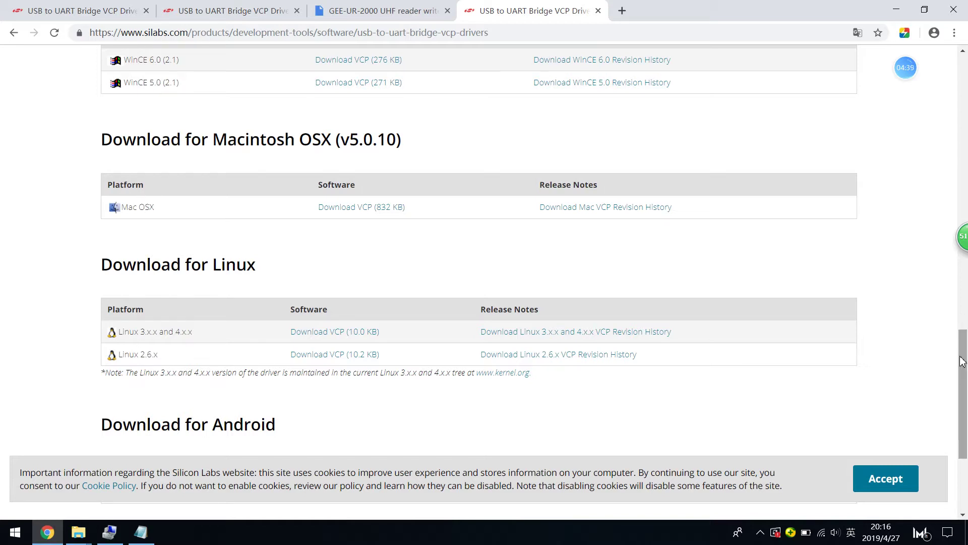
left_click_drag(964, 382, 948, 351)
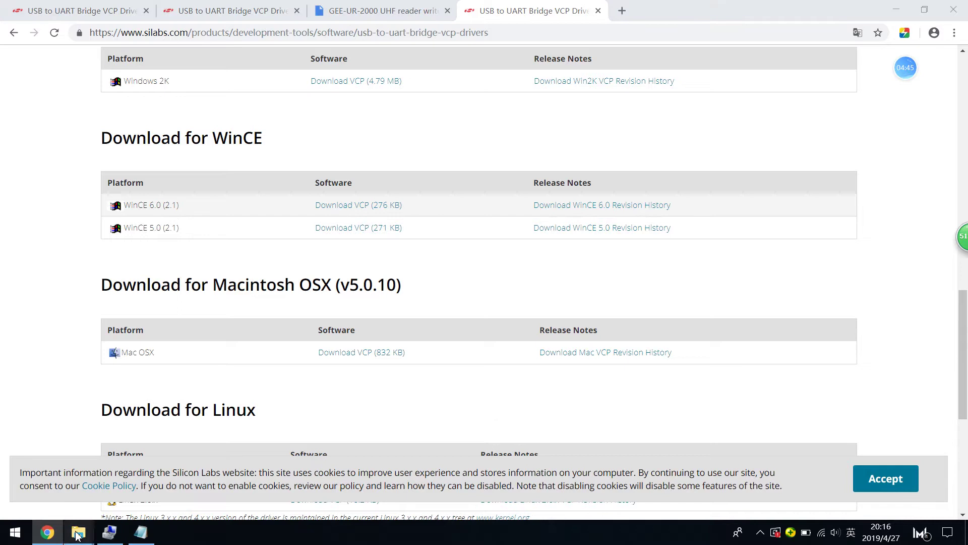
mouse_move(78, 534)
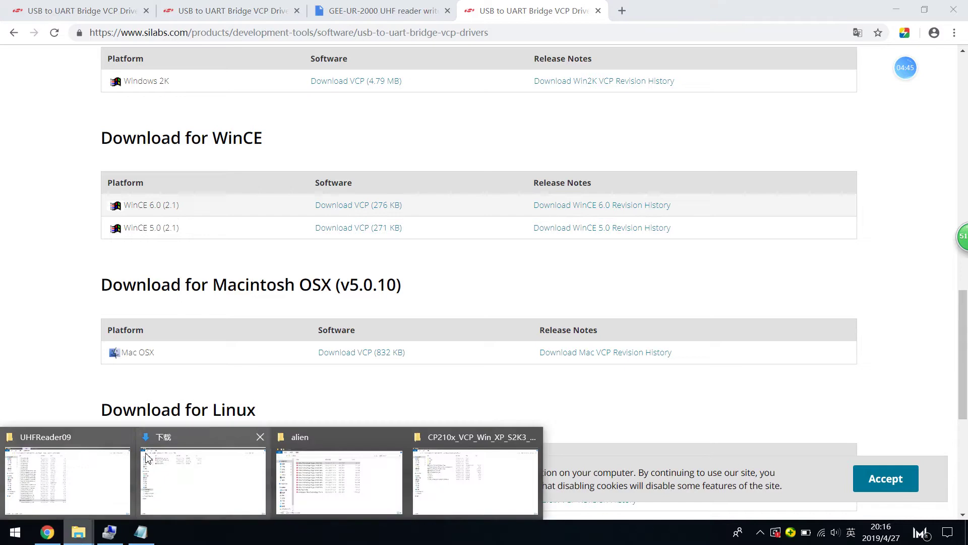
left_click(78, 458)
Step: Bring the UHFReader09 folder window forward and go up to the UR-2000_en folder
left_click(105, 530)
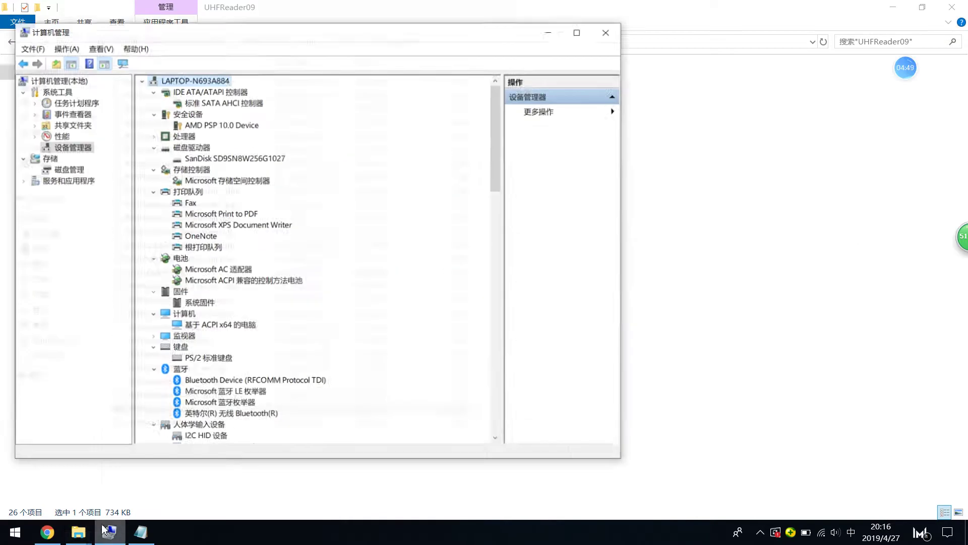
mouse_move(78, 532)
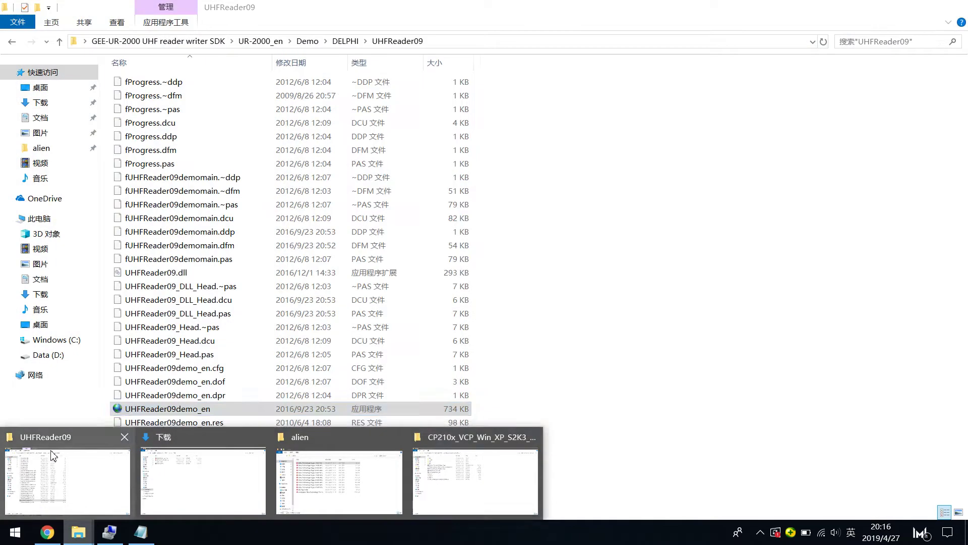
left_click(53, 455)
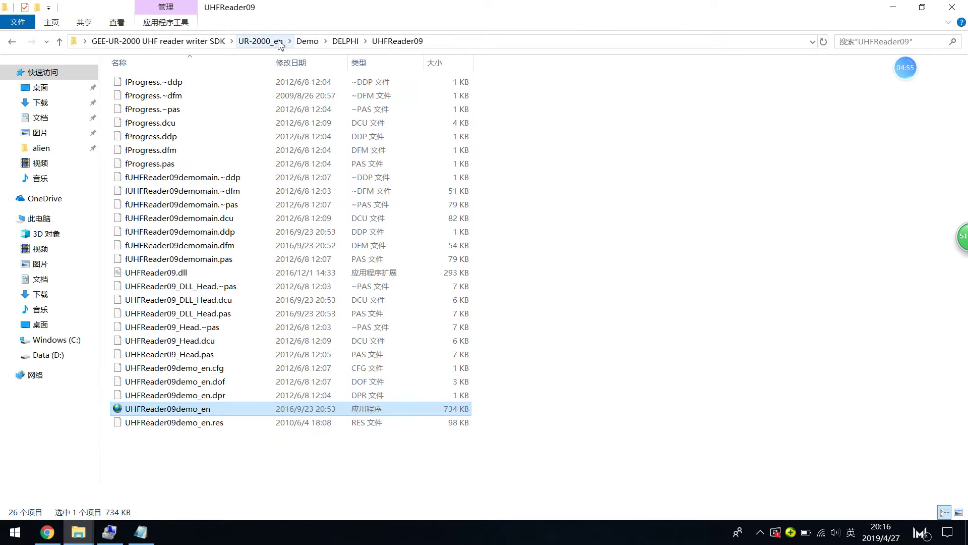
left_click(305, 43)
left_click(281, 43)
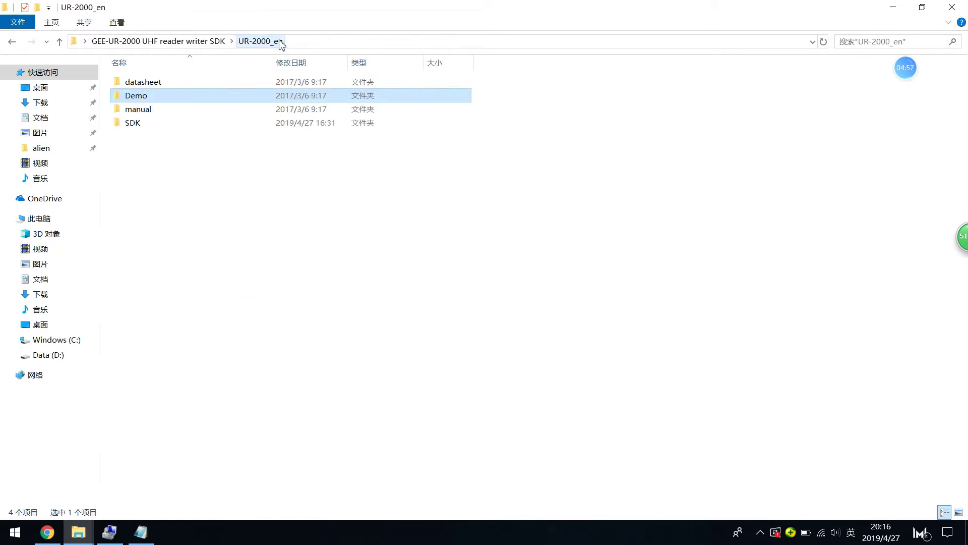
right_click(170, 99)
left_click(155, 103)
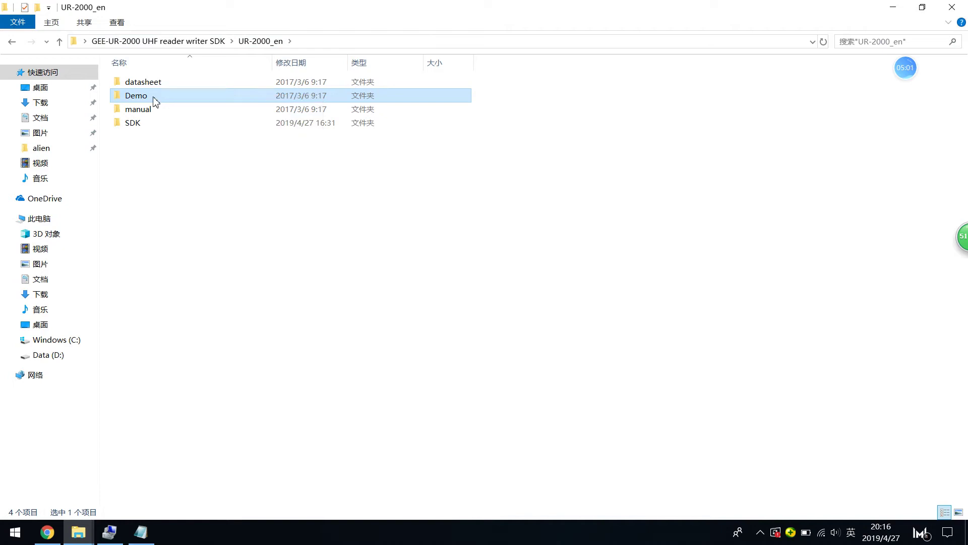
left_click(184, 100)
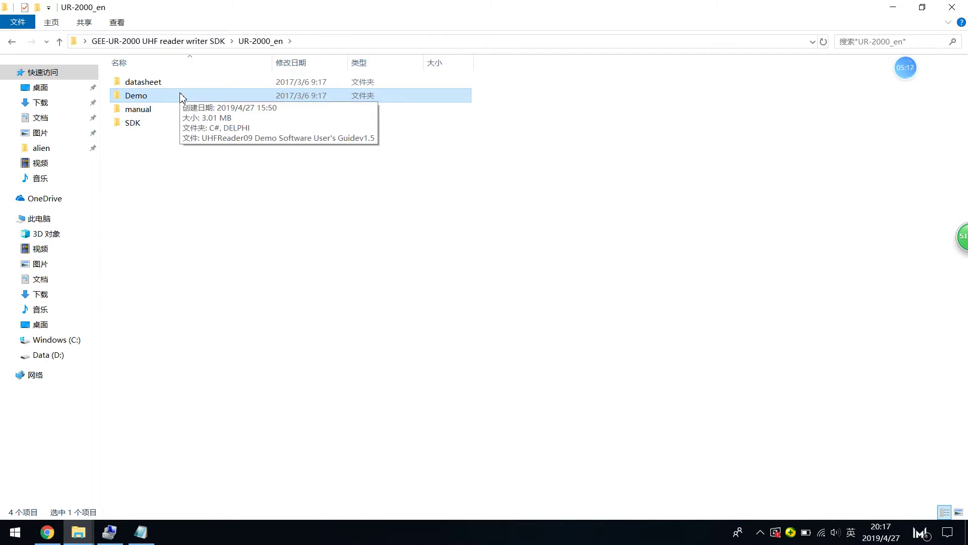
Step: Open the SDK folder and widen the Name column to show the user's guide file name
double_click(151, 126)
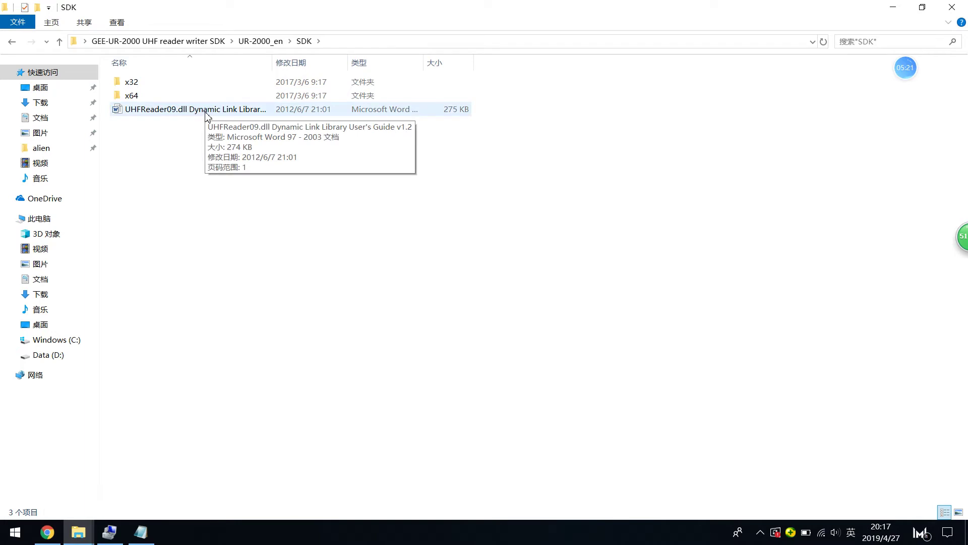
left_click(206, 114)
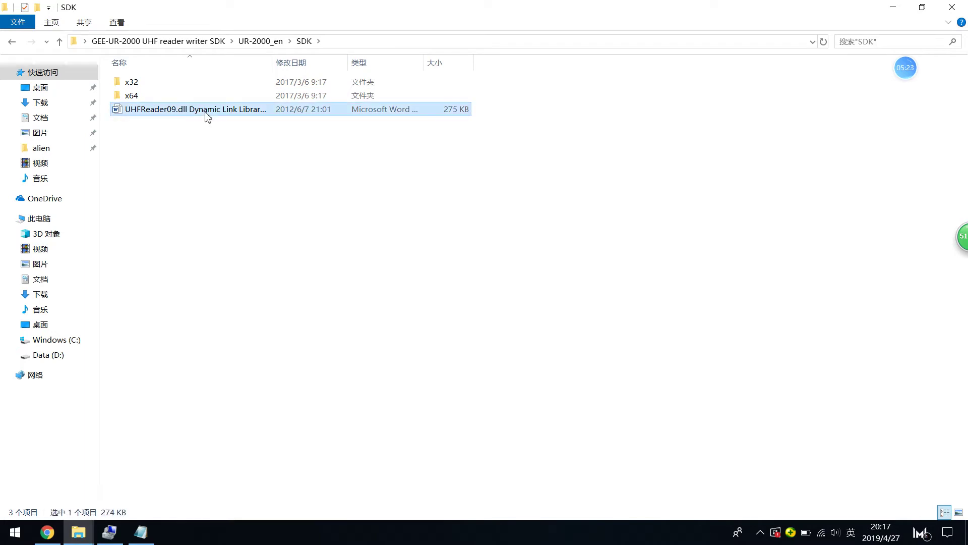
left_click_drag(276, 65, 348, 66)
left_click(281, 119)
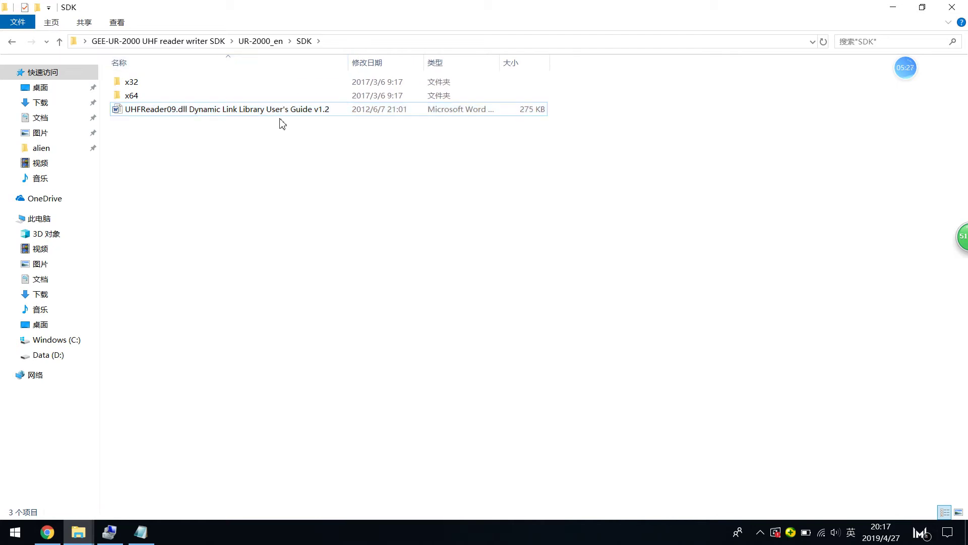
double_click(283, 112)
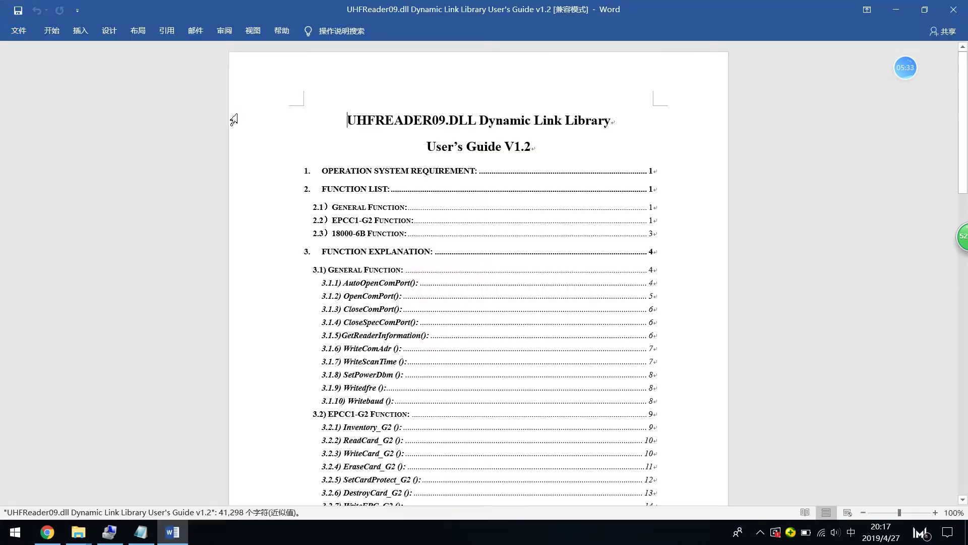
mouse_move(908, 83)
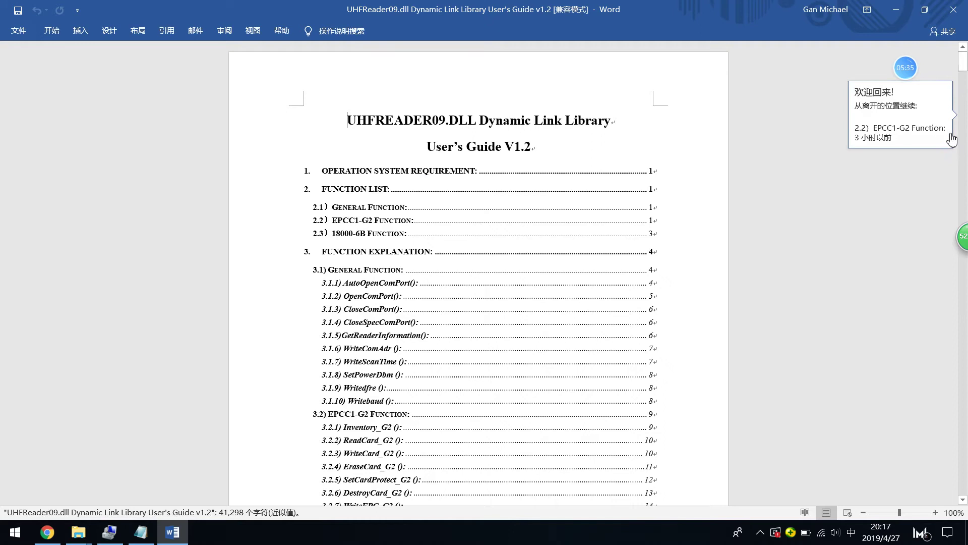
left_click_drag(965, 57, 965, 101)
left_click(953, 8)
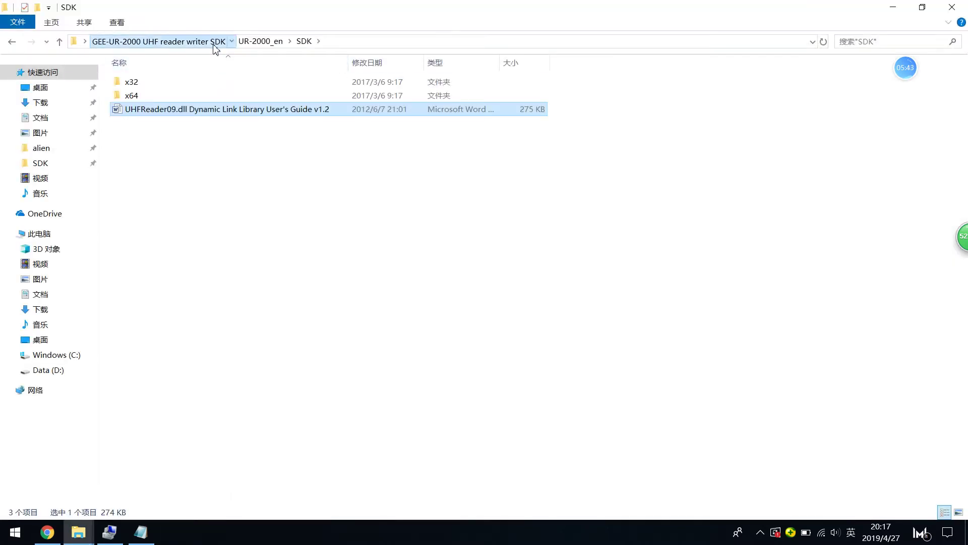
Step: From the GEE-UR-2000 SDK folder, open CP210x_VCP_Win_XP_S2K3_Vista_7 and run CP210xVCPInstaller_x64
left_click(214, 43)
left_click(170, 84)
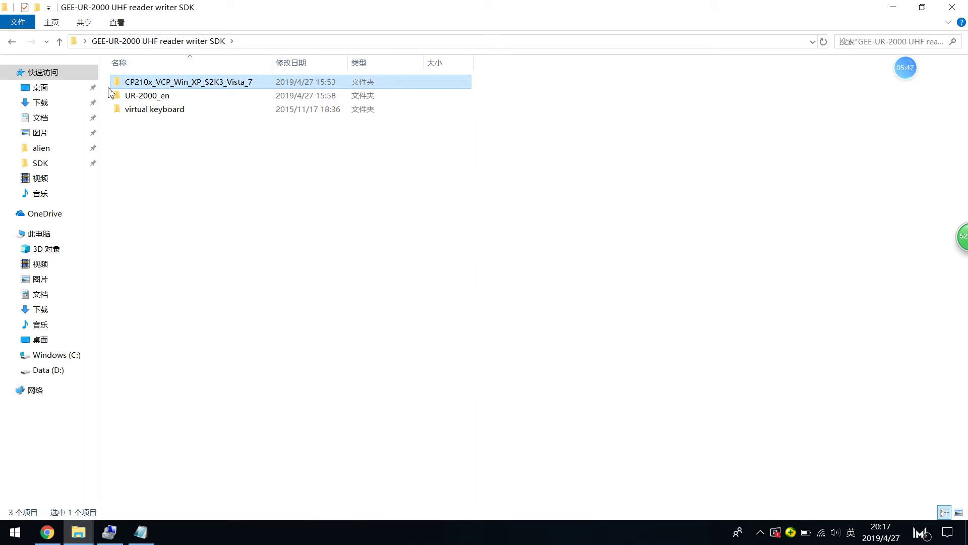
double_click(138, 86)
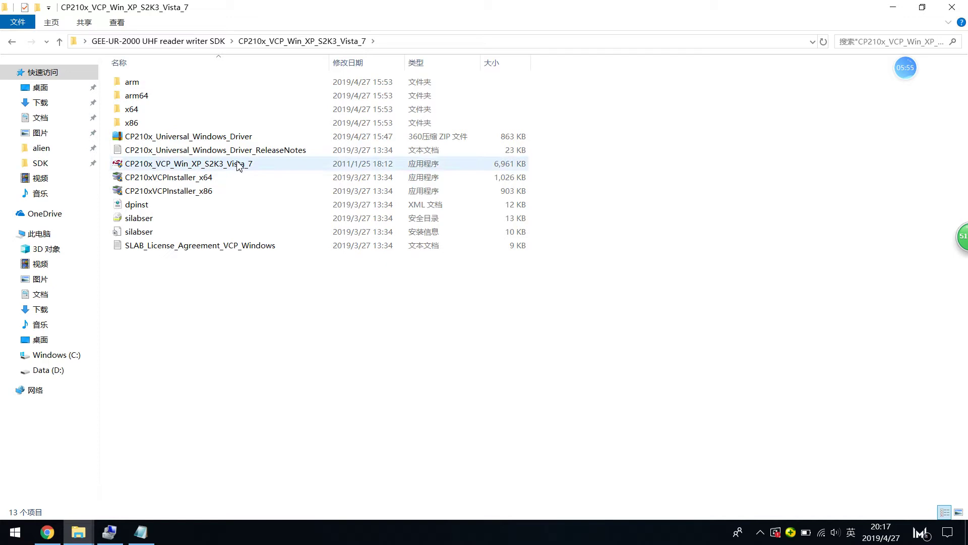
left_click(212, 181)
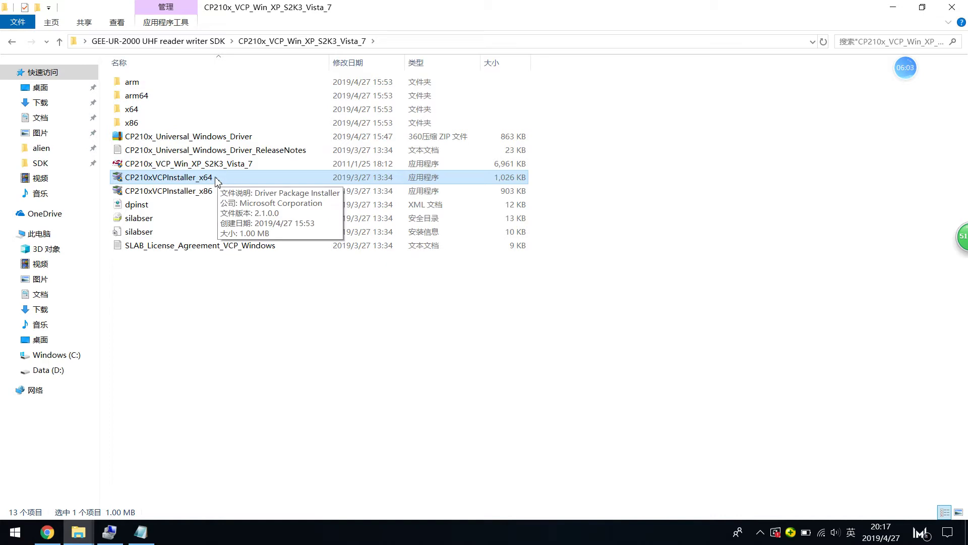
left_click(218, 179)
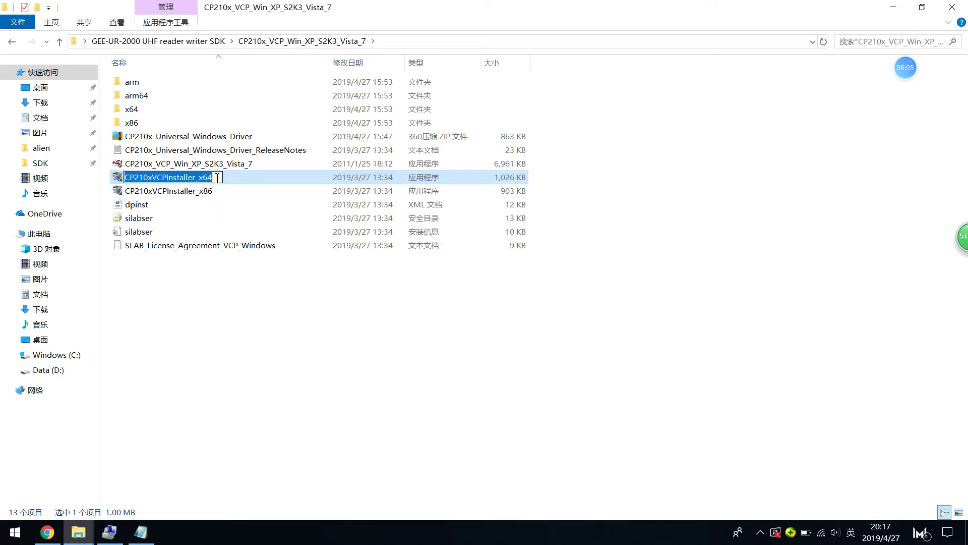
double_click(233, 181)
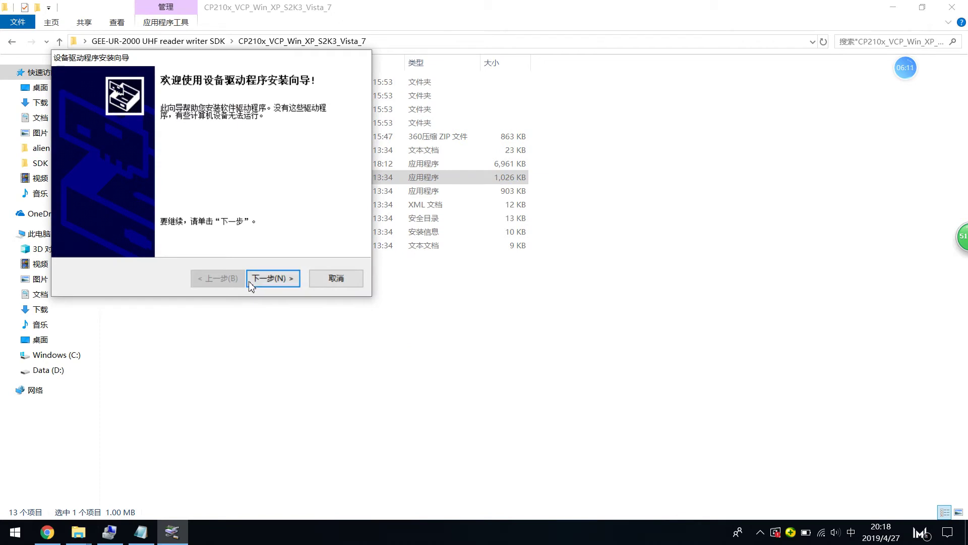
Step: Install the Silicon Laboratories CP210x driver with the wizard, then minimize the Explorer window
left_click(259, 283)
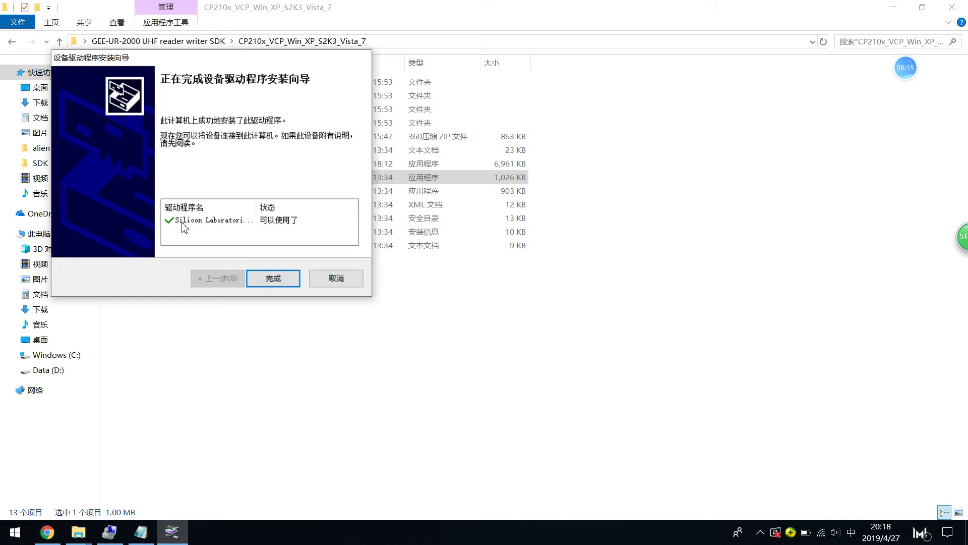
left_click(270, 285)
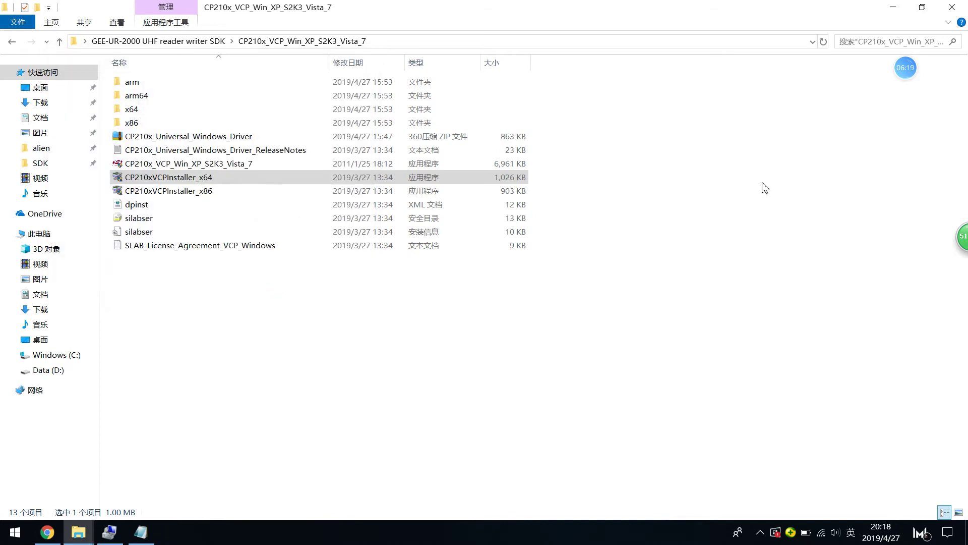
left_click(894, 7)
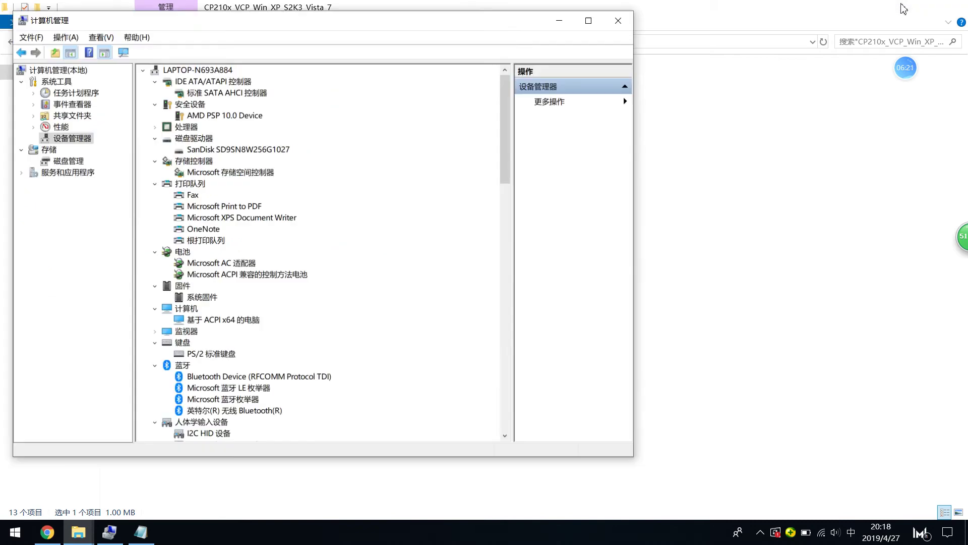
right_click(330, 539)
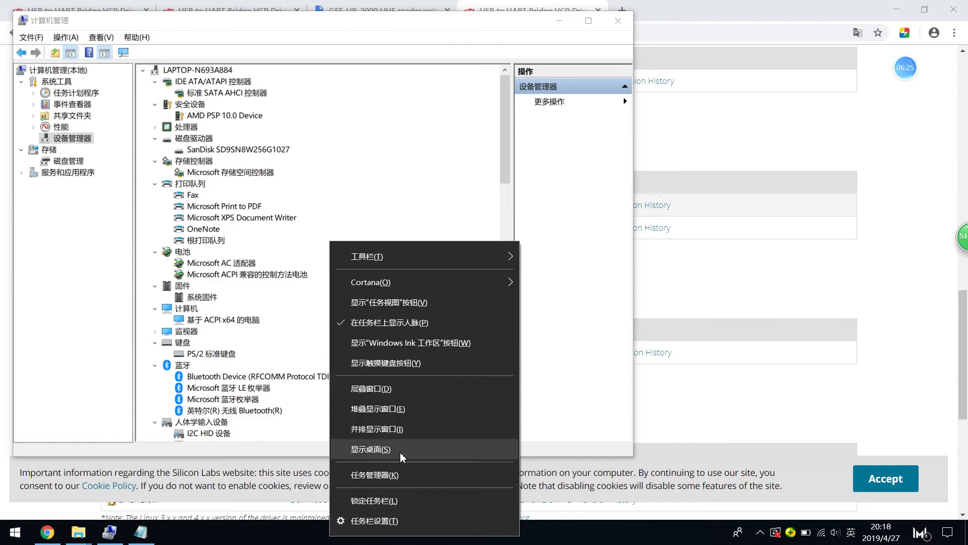
Step: Close the old Computer Management window from the desktop, then relaunch it via This PC > 管理(G)
left_click(403, 454)
left_click(254, 264)
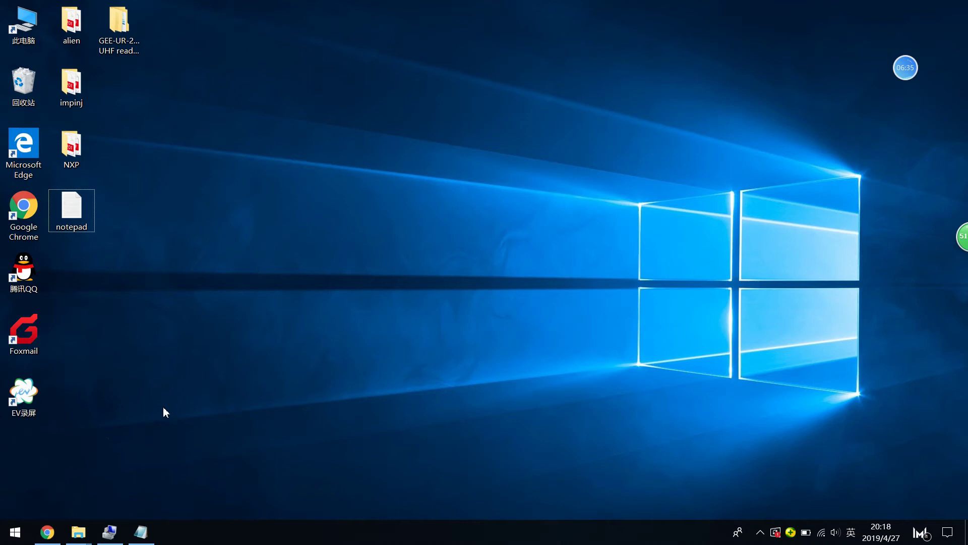
left_click(110, 531)
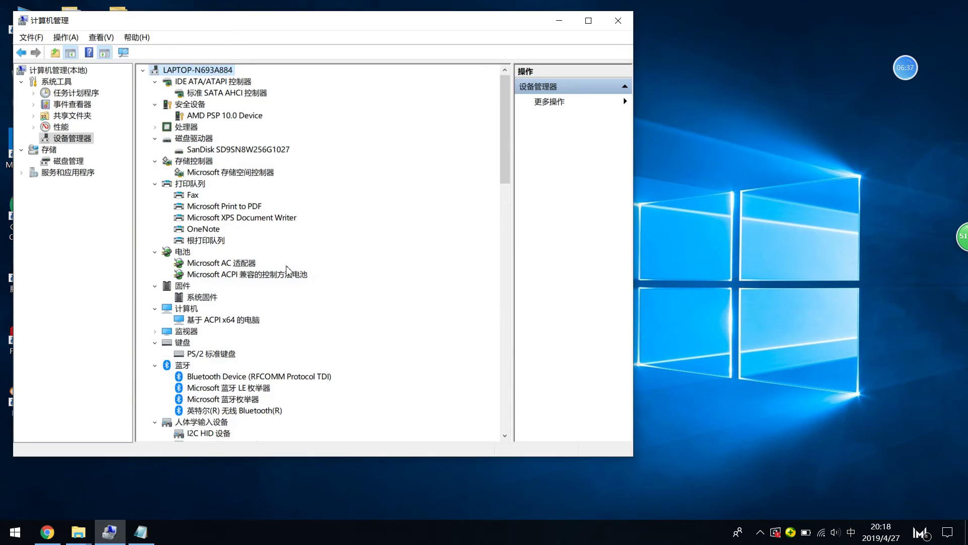
left_click(618, 21)
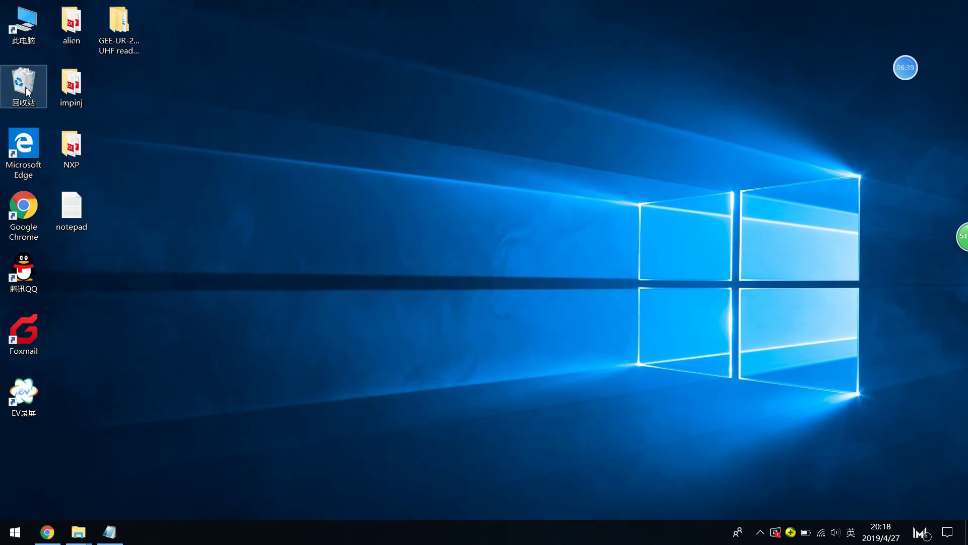
right_click(30, 44)
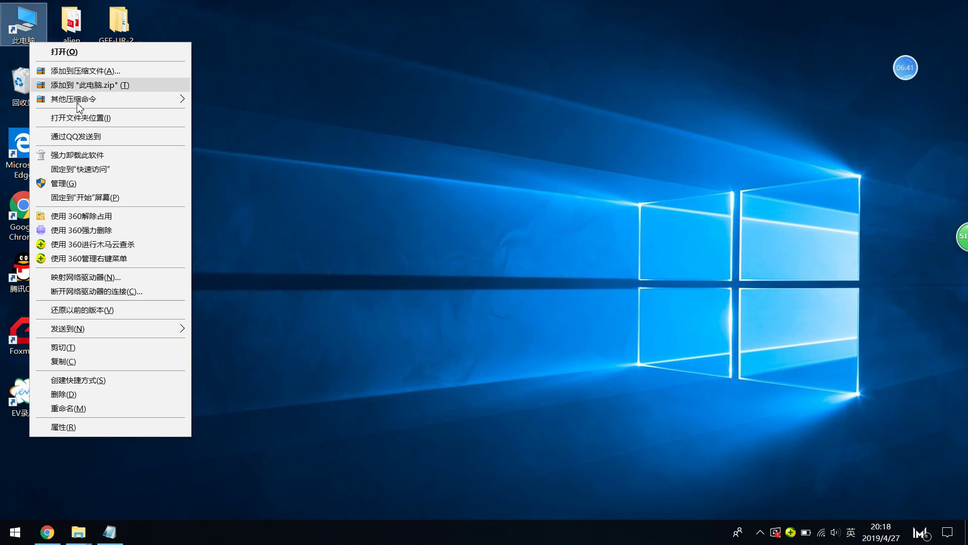
left_click(85, 184)
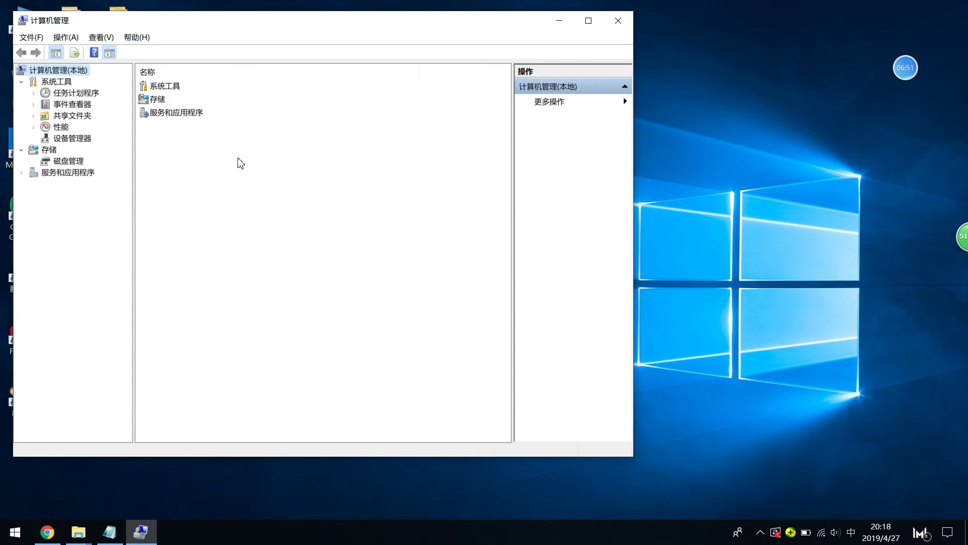
Step: In Device Manager, expand 端口 (COM 和 LPT) and select Silicon Labs CP210x USB to UART Bridge (COM3)
left_click(66, 142)
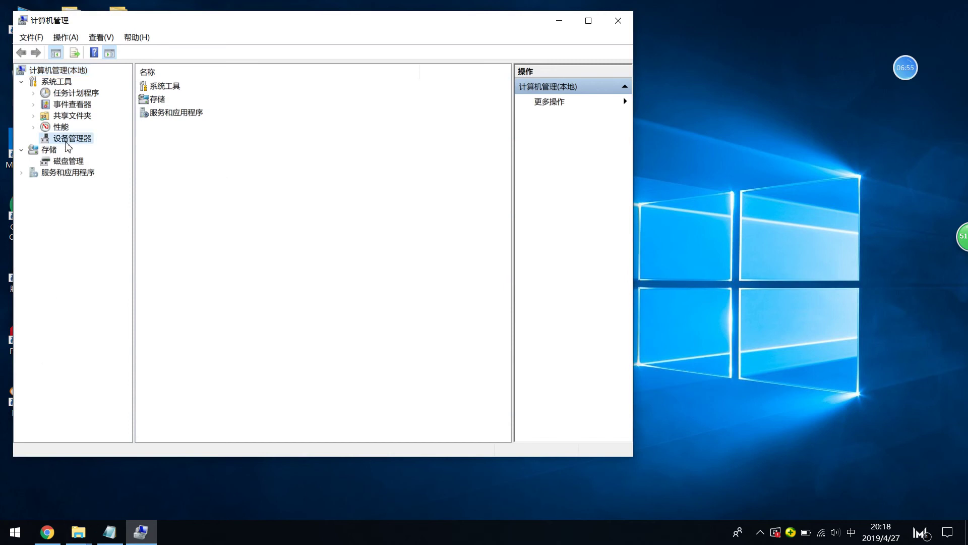
right_click(66, 144)
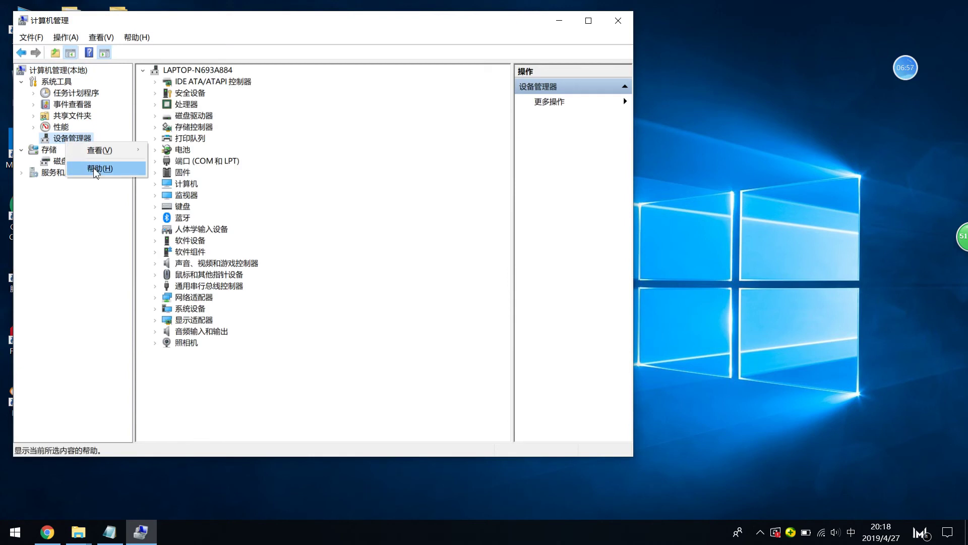
left_click(251, 207)
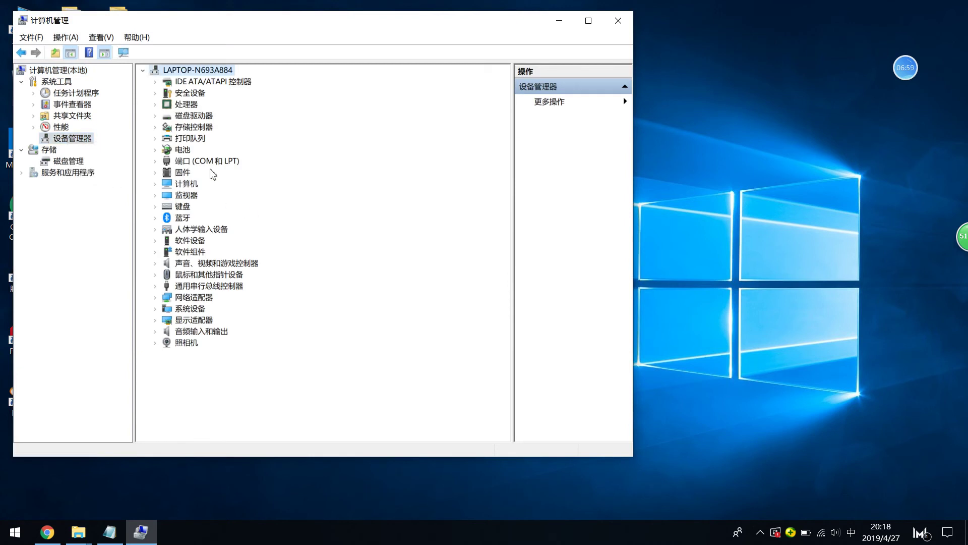
left_click(186, 163)
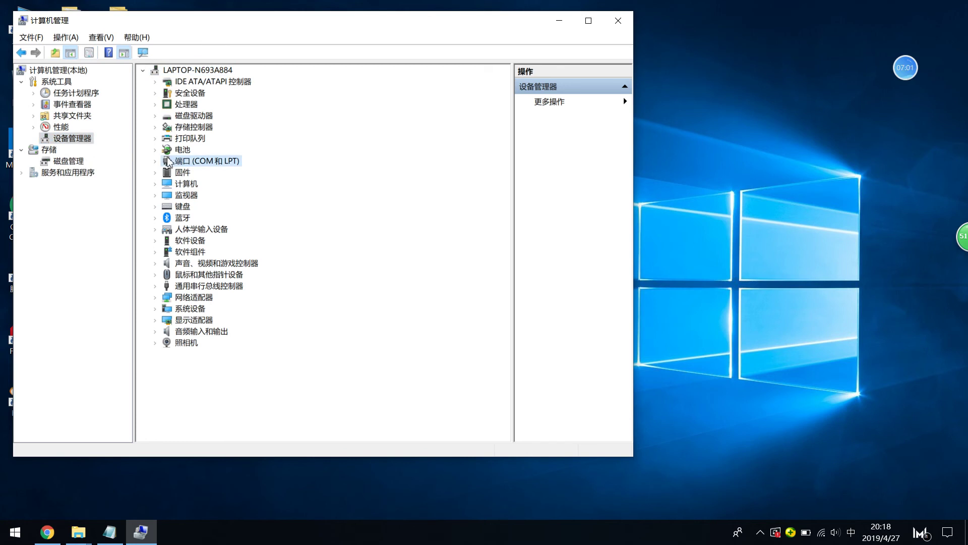
double_click(169, 160)
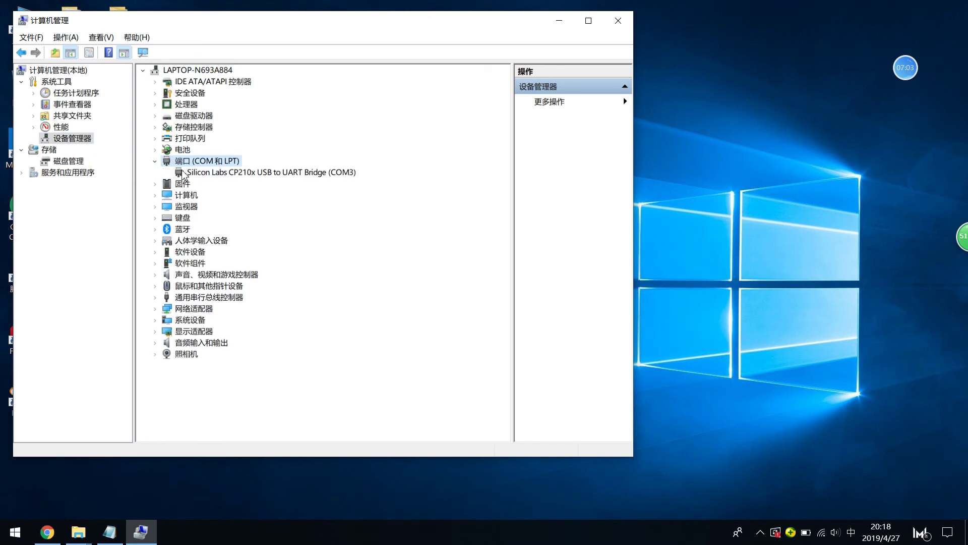
left_click(210, 175)
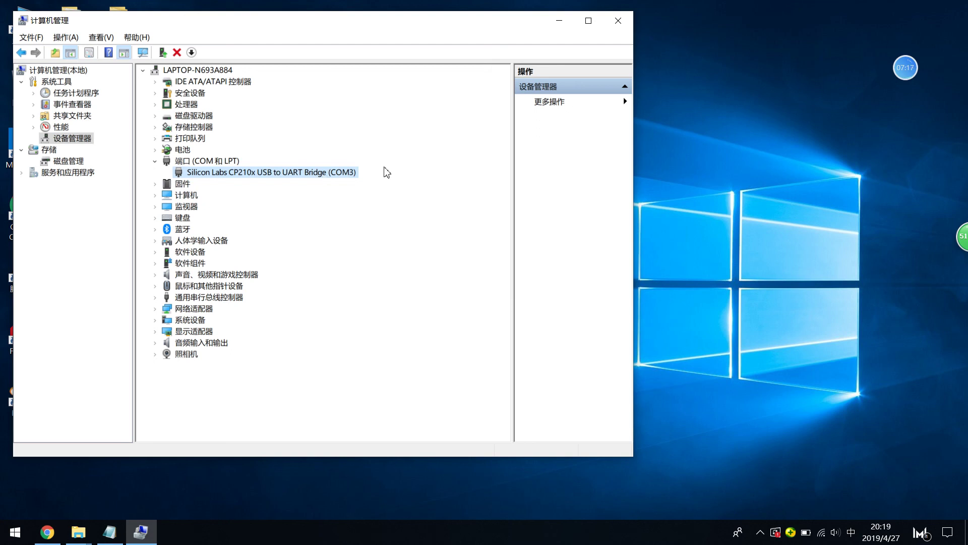
mouse_move(909, 77)
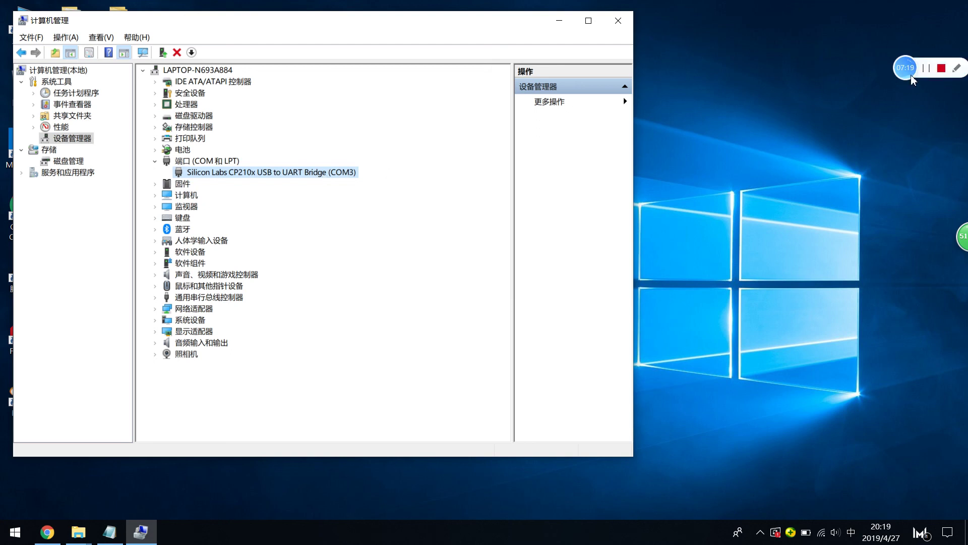